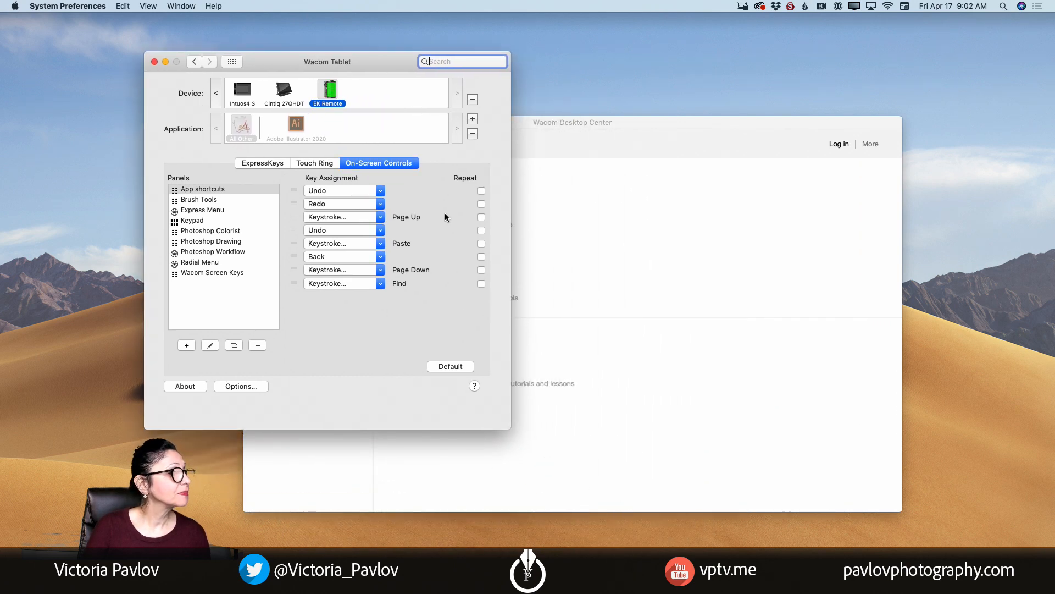
- Open the Intuos4 S tablet's Grip Pen settings and move the Wacom Tablet window further down the desktop
left_click_drag(280, 63, 358, 126)
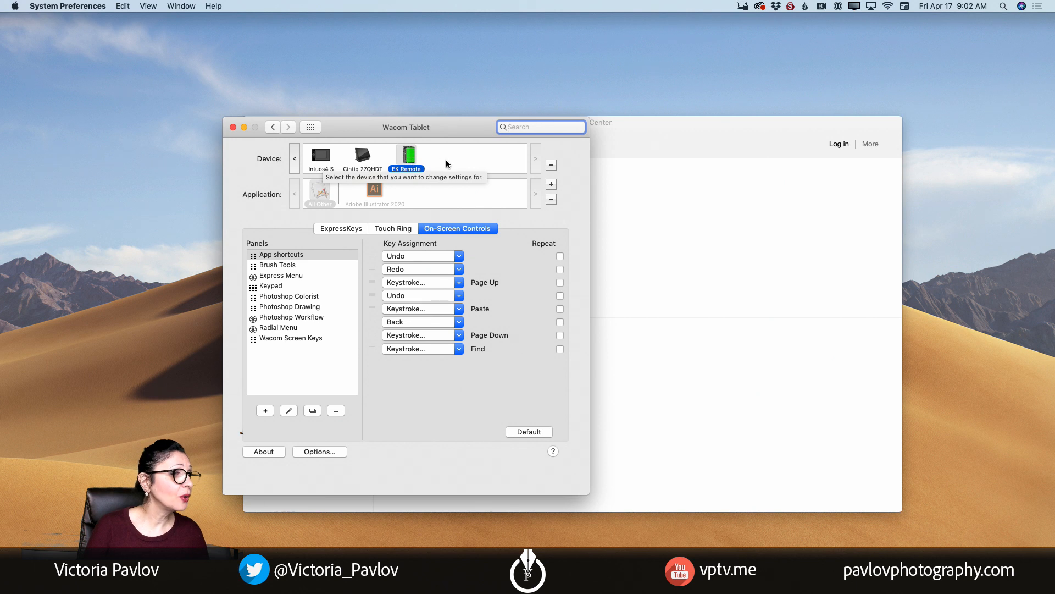
left_click(324, 159)
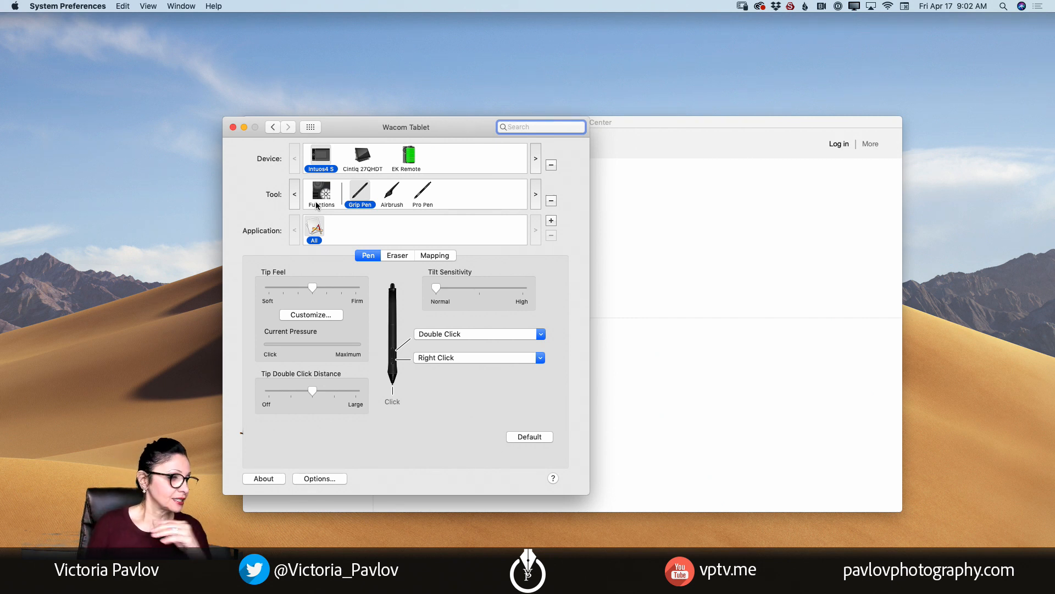
left_click_drag(339, 132, 373, 146)
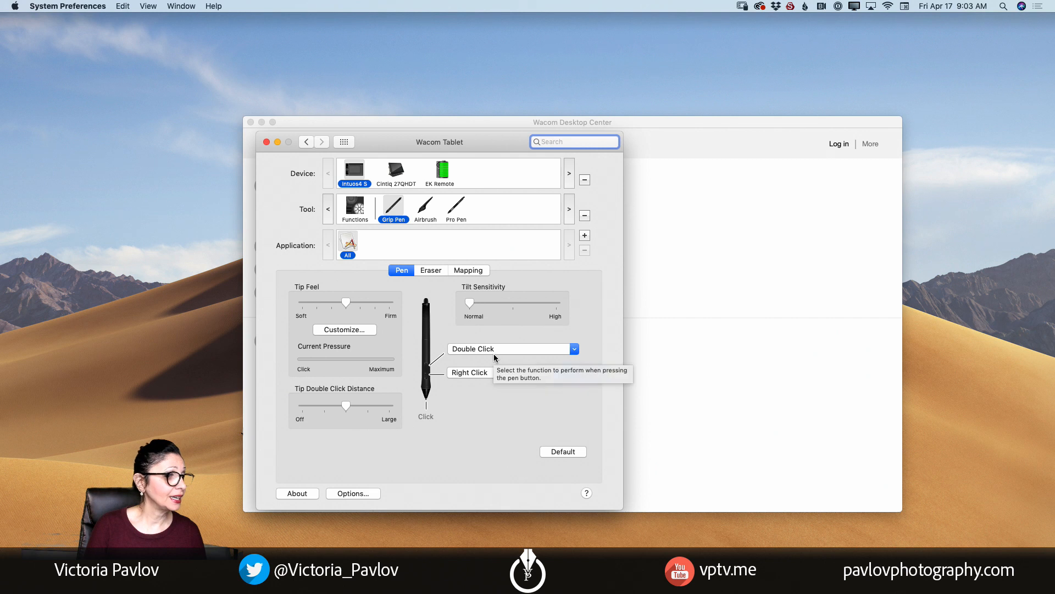
- Examine which functions can be assigned to the Grip Pen's eraser on the Intuos4 S
left_click(435, 271)
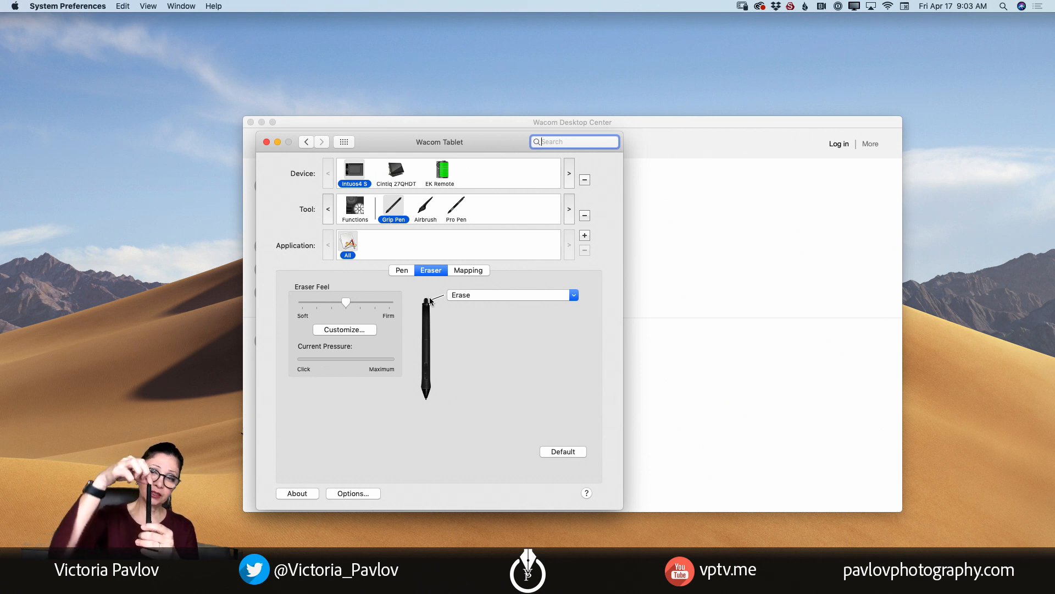
left_click(576, 296)
mouse_move(503, 307)
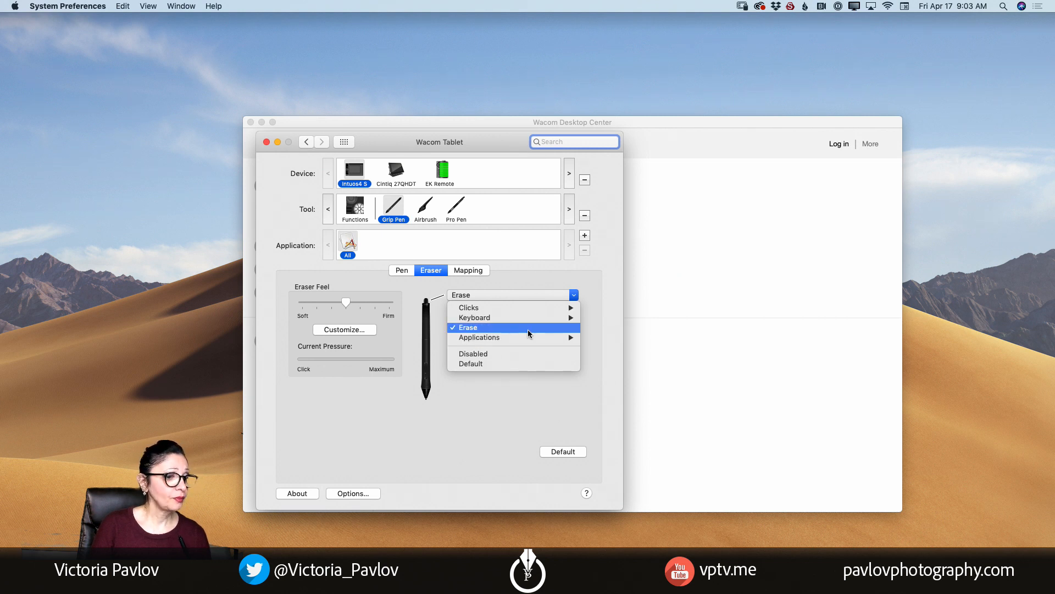
mouse_move(530, 337)
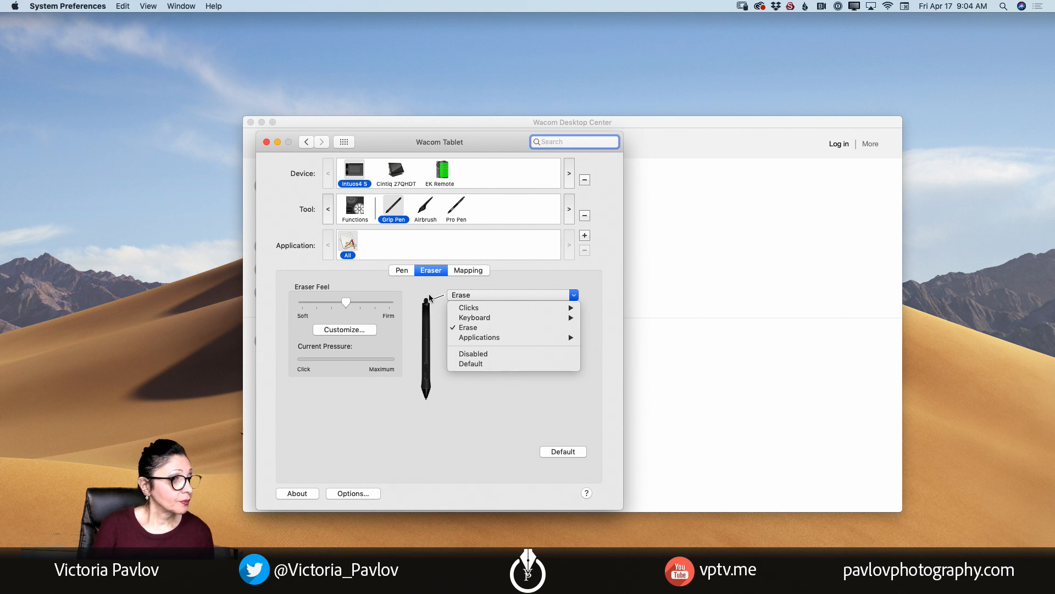
- Review the Grip Pen's mapping choices for screen area and tablet area, keeping both at Full
left_click(465, 270)
left_click(463, 270)
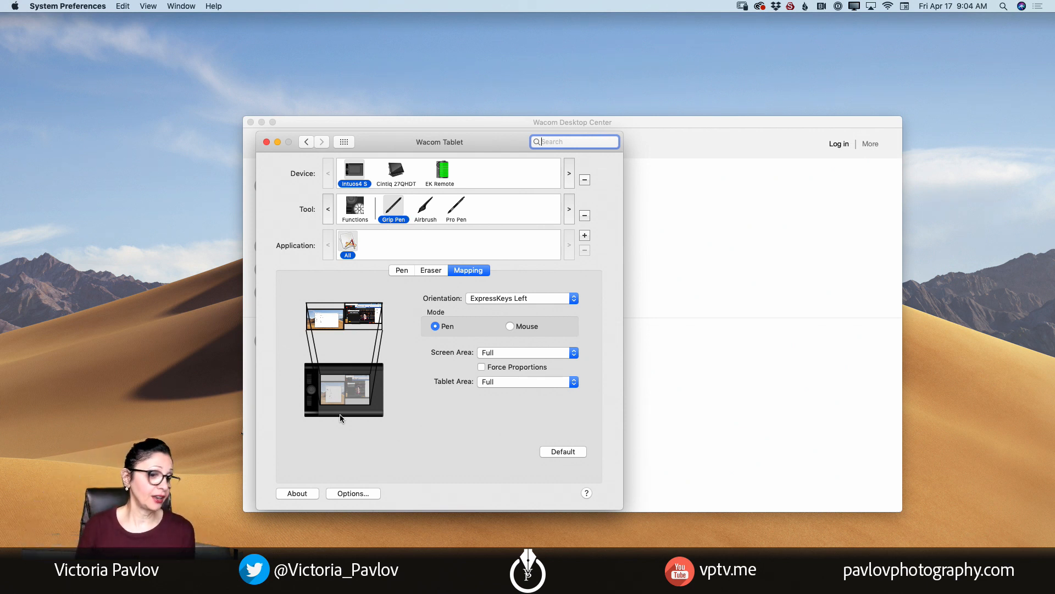
left_click(575, 356)
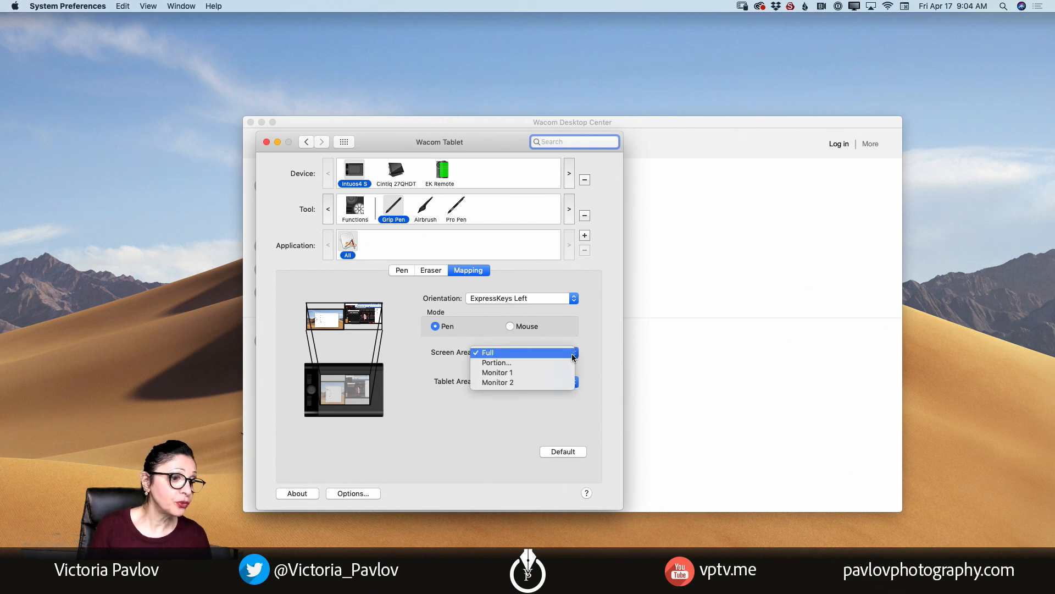
left_click(512, 416)
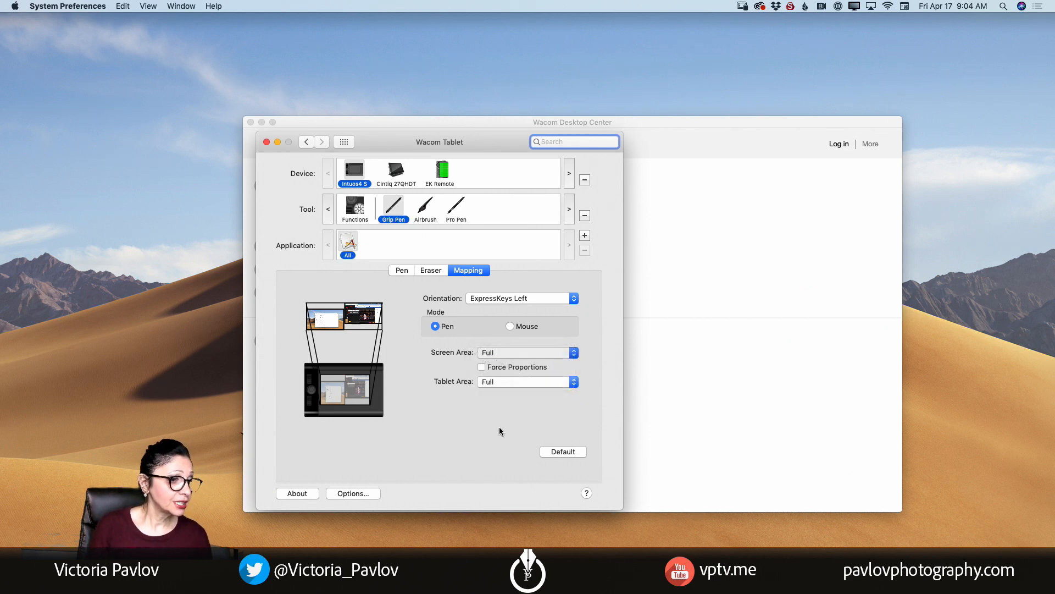
left_click(575, 384)
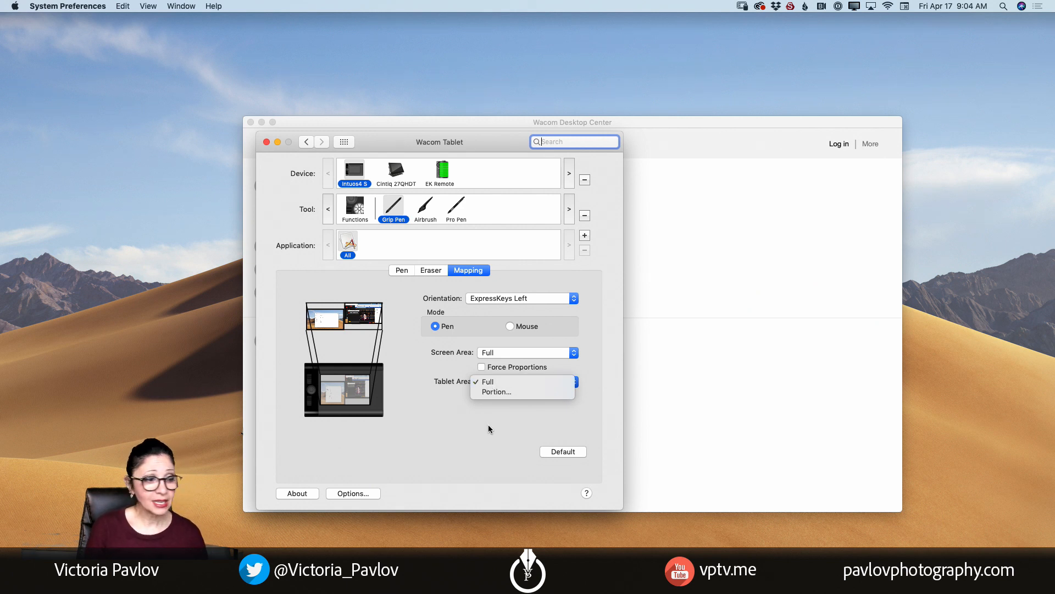
left_click(505, 383)
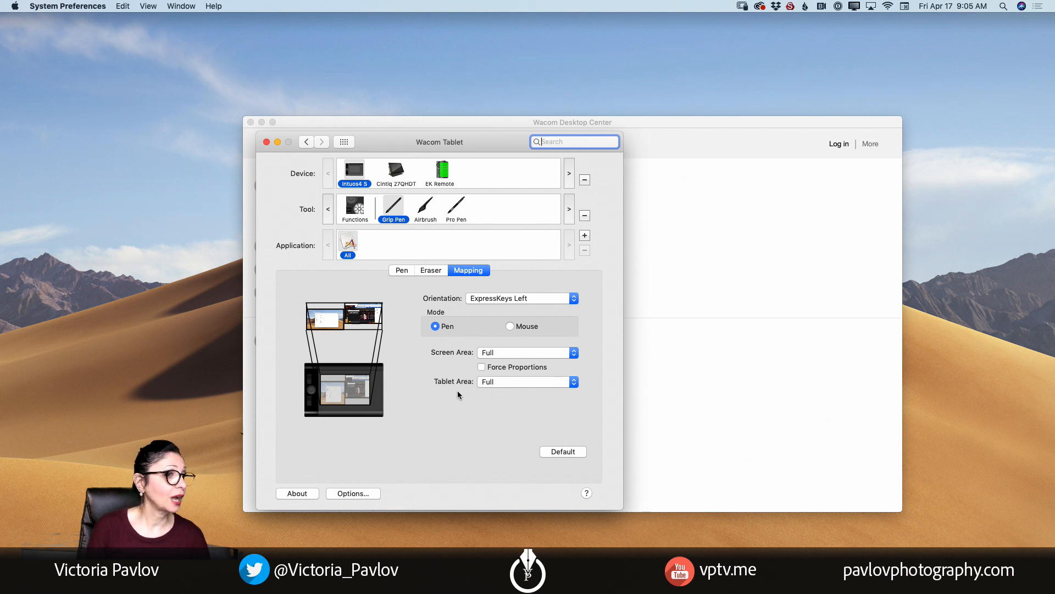
- Assign Scroll Down to the middle key of the Intuos4 S's lower ExpressKey group
left_click(351, 210)
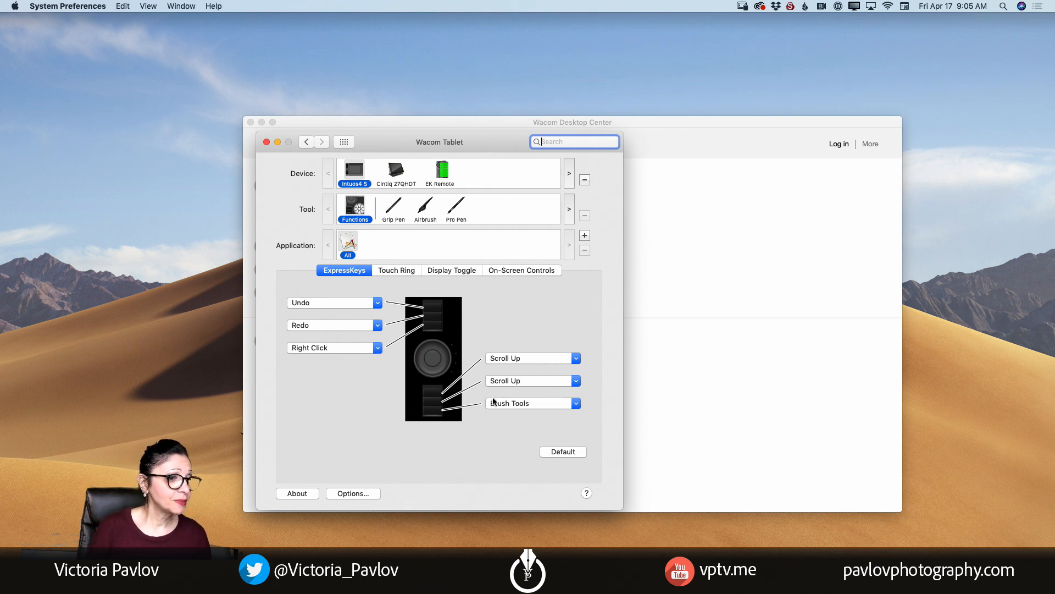
left_click(578, 380)
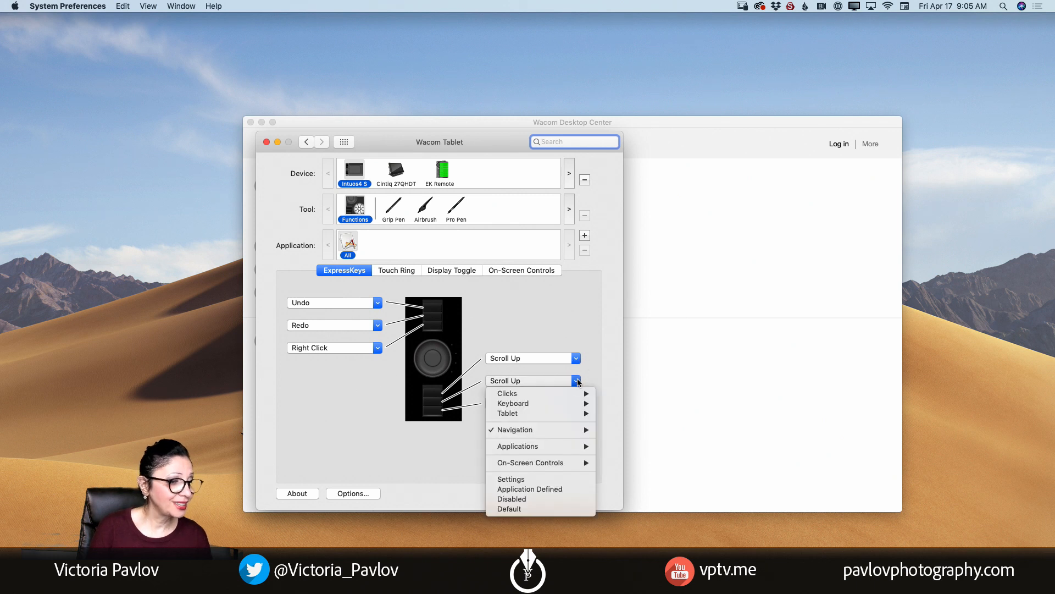
mouse_move(583, 430)
left_click(653, 479)
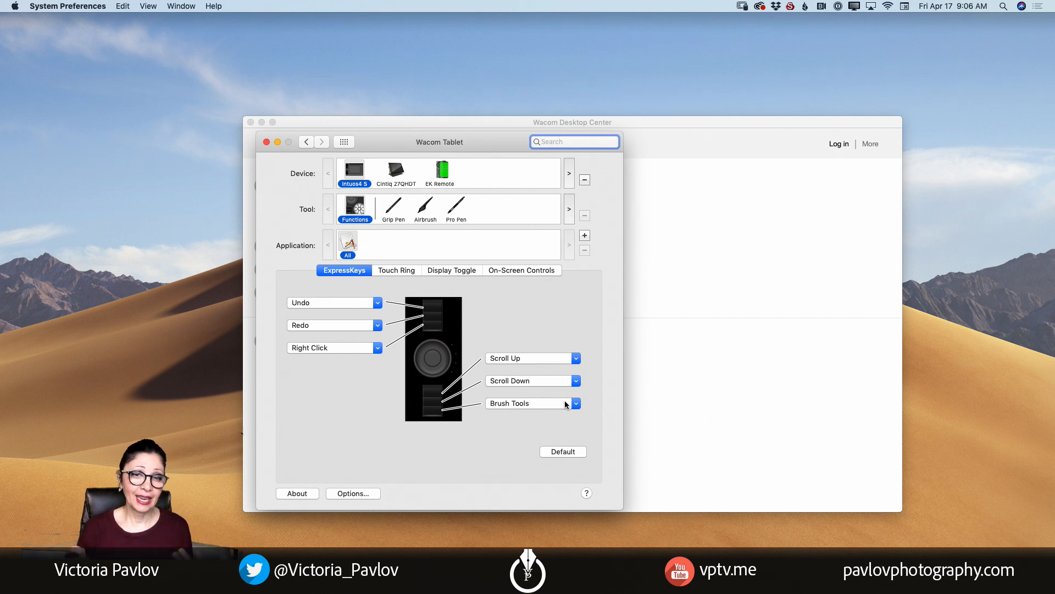
- Review the Intuos4 S's Touch Ring functions and the alternatives available for the Cycle Layers assignment
left_click(386, 272)
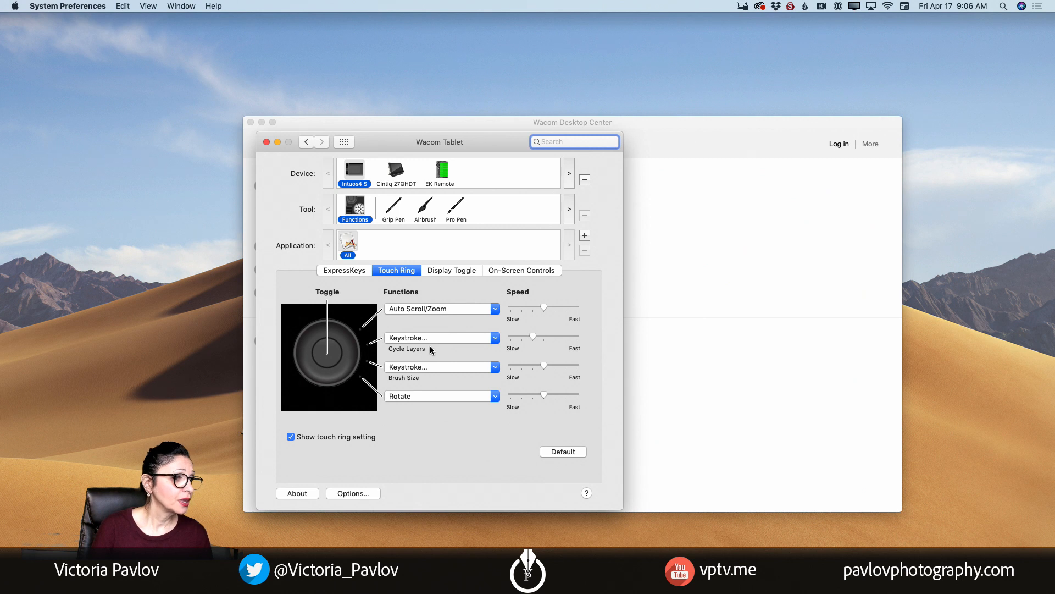
left_click(499, 338)
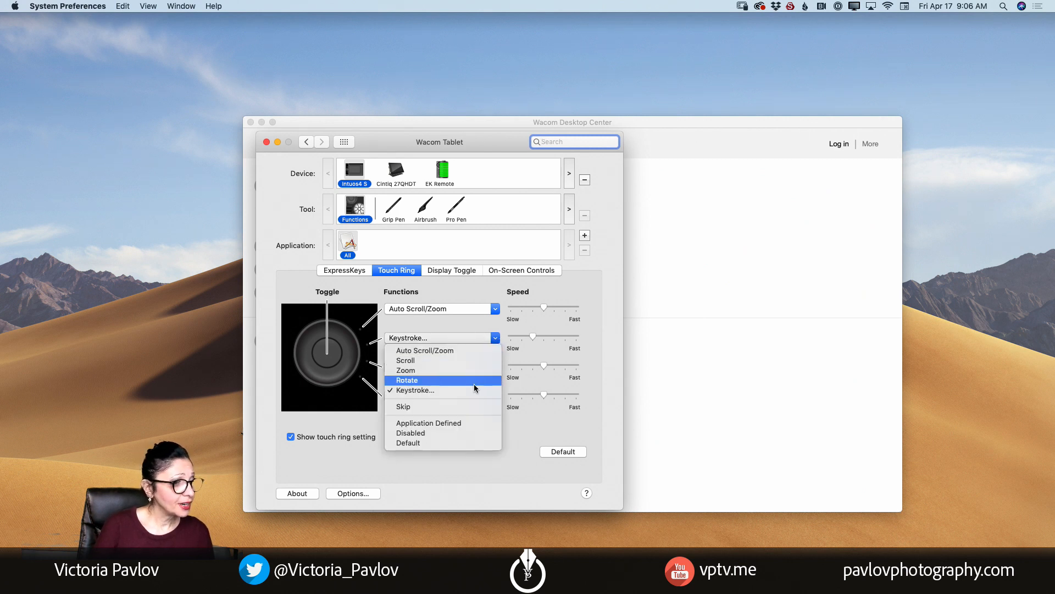
left_click(401, 467)
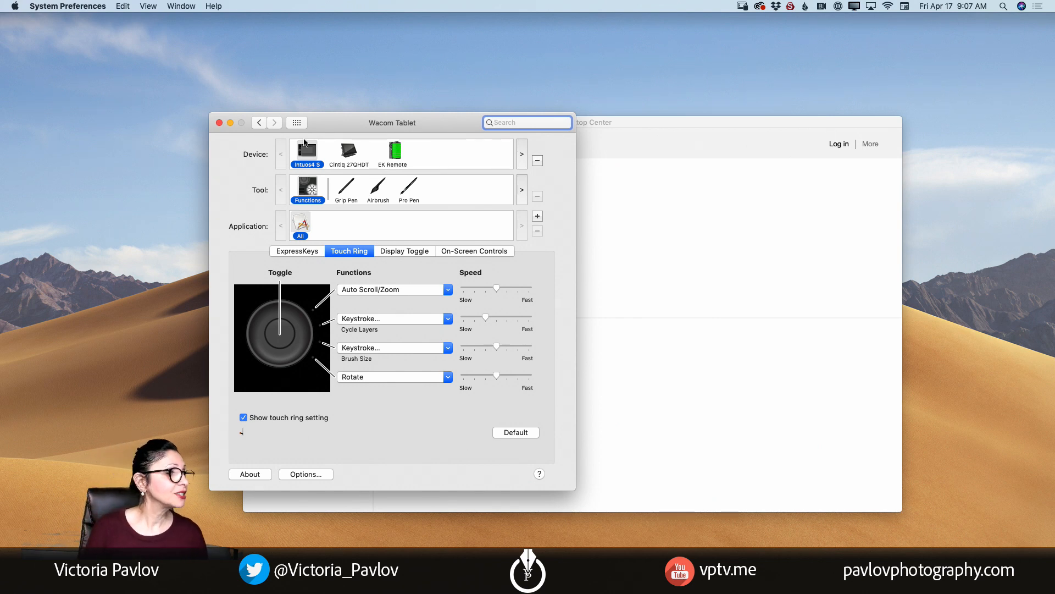
- View the Cintiq 27QHDT's Pro Pen settings and the EK Remote's outer ExpressKey assignments
left_click(343, 158)
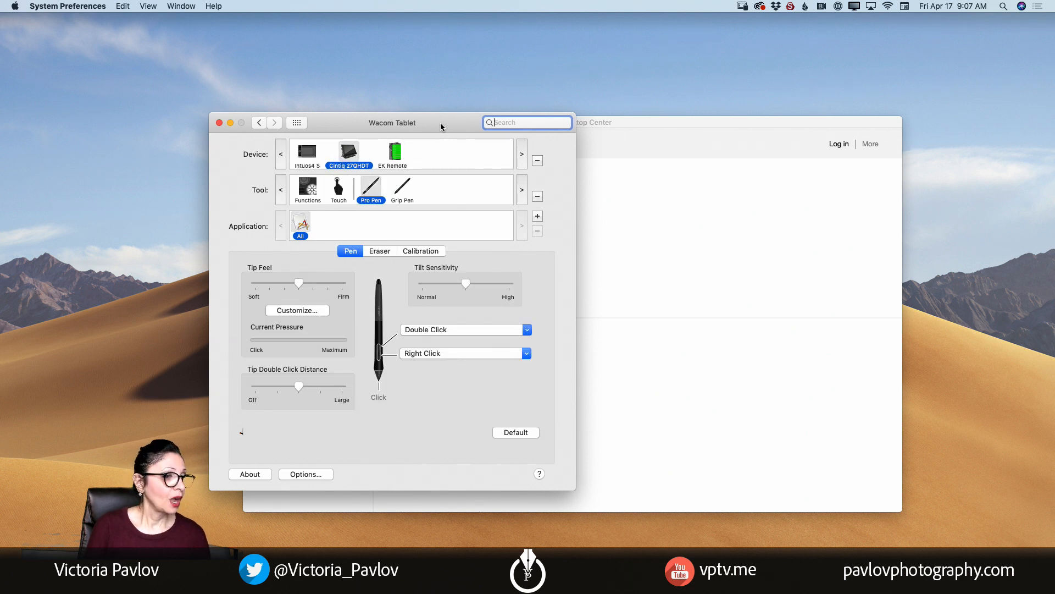
left_click_drag(440, 124, 477, 164)
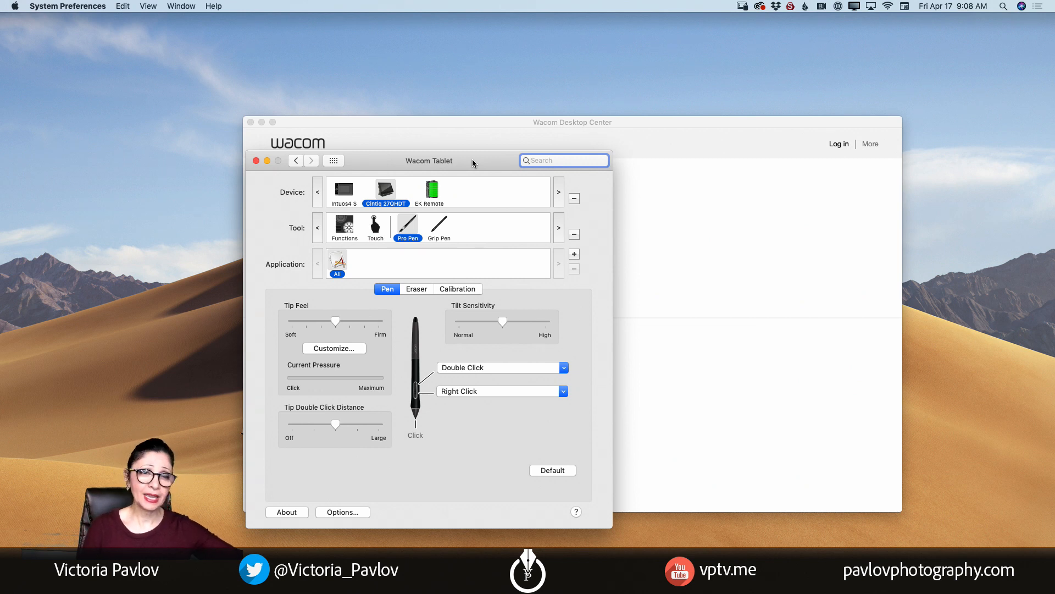
left_click(428, 193)
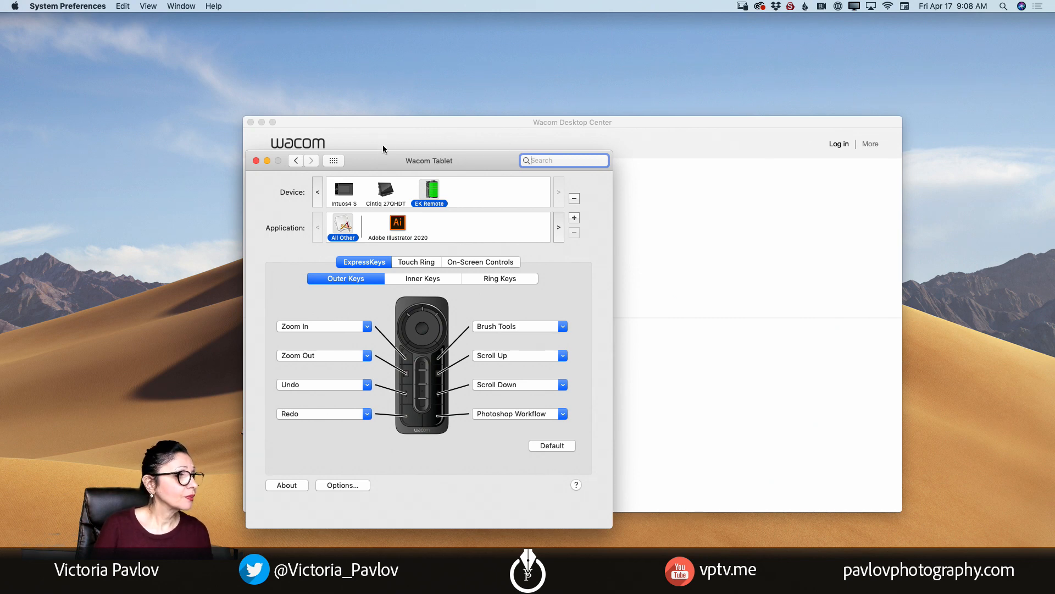
- Move the Wacom Tablet and Wacom Desktop Center windows off this display and switch to Photoshop
left_click_drag(367, 161, 1054, 174)
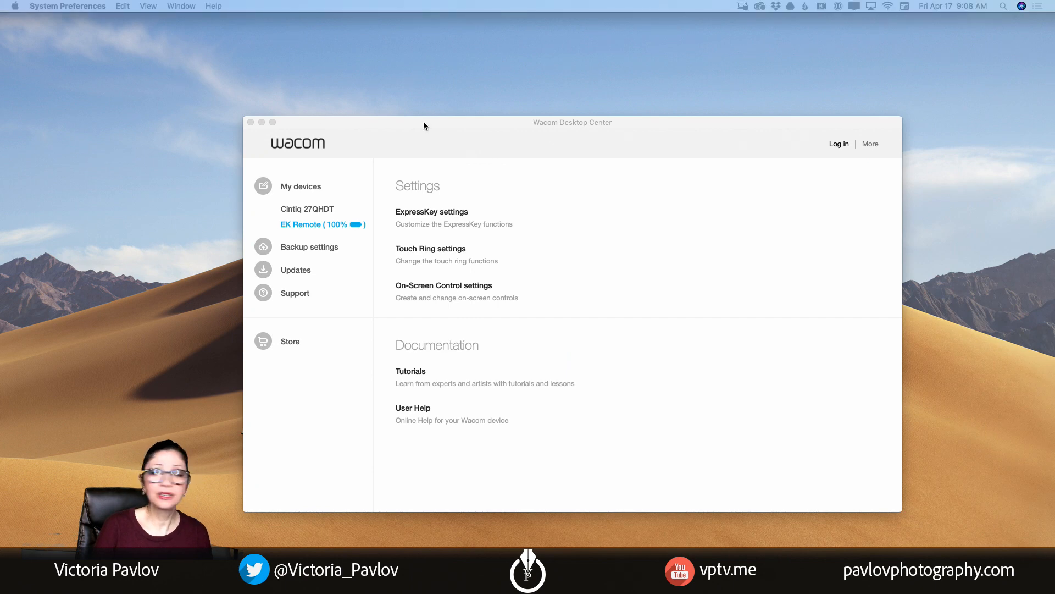
left_click_drag(423, 124, 1054, 132)
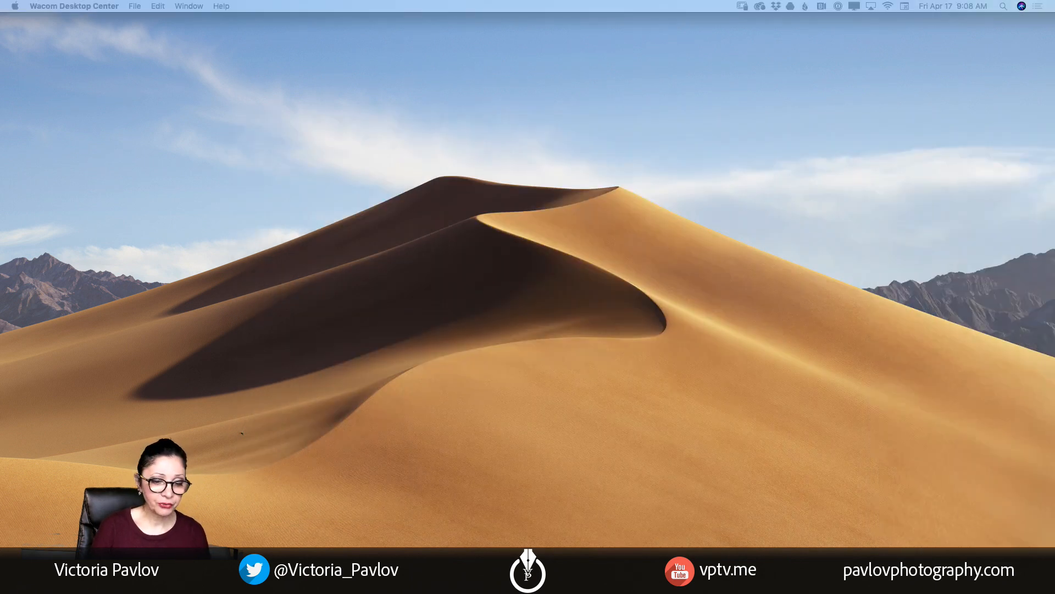
mouse_move(888, 586)
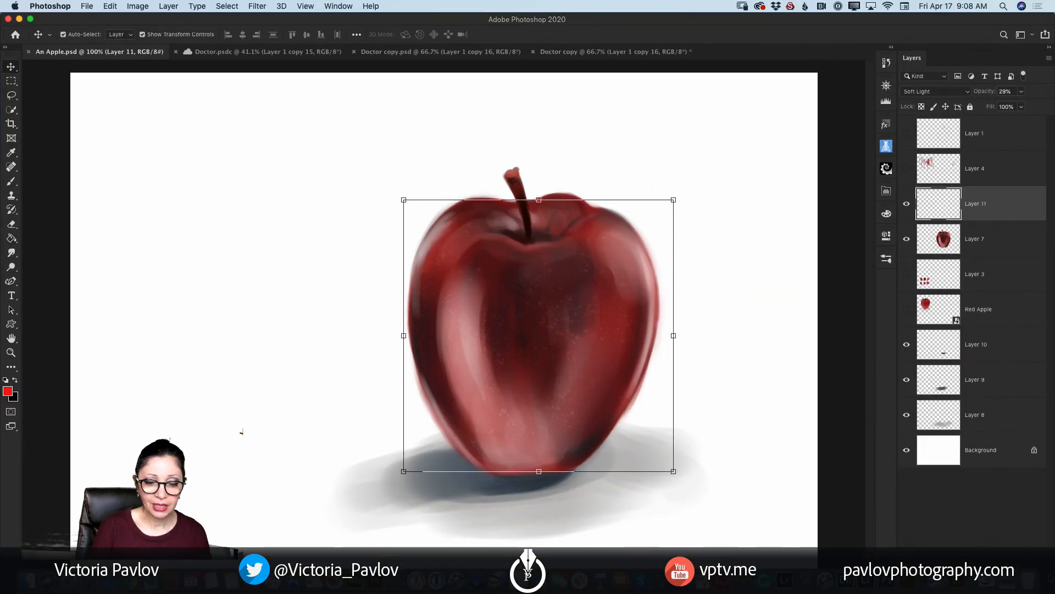
- Shrink the Photoshop window to leave desktop space beside it and show the whole apple at 66.7% zoom
left_click_drag(1052, 15, 668, 41)
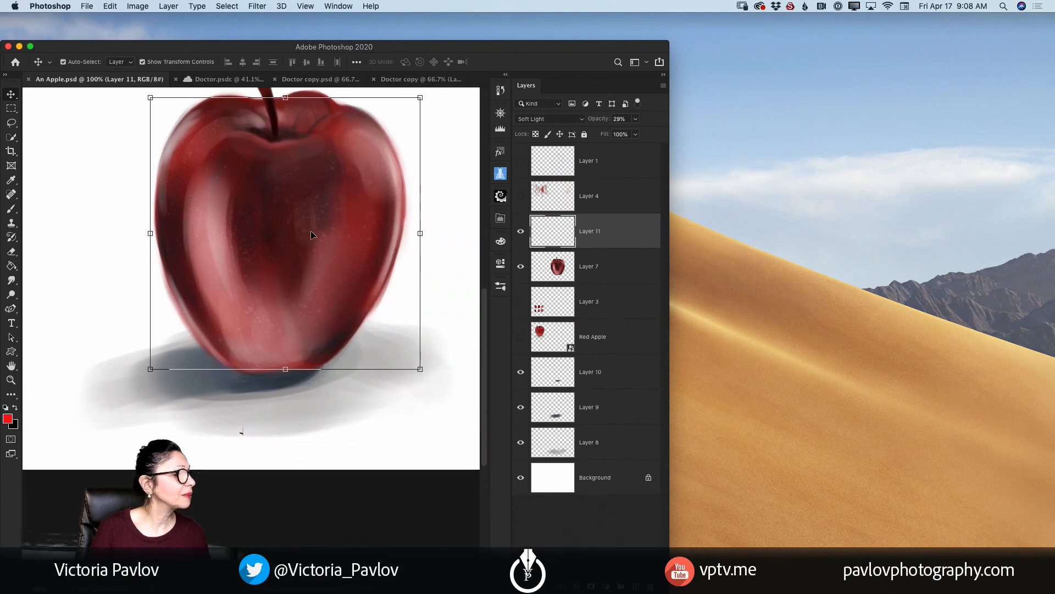
left_click(11, 380)
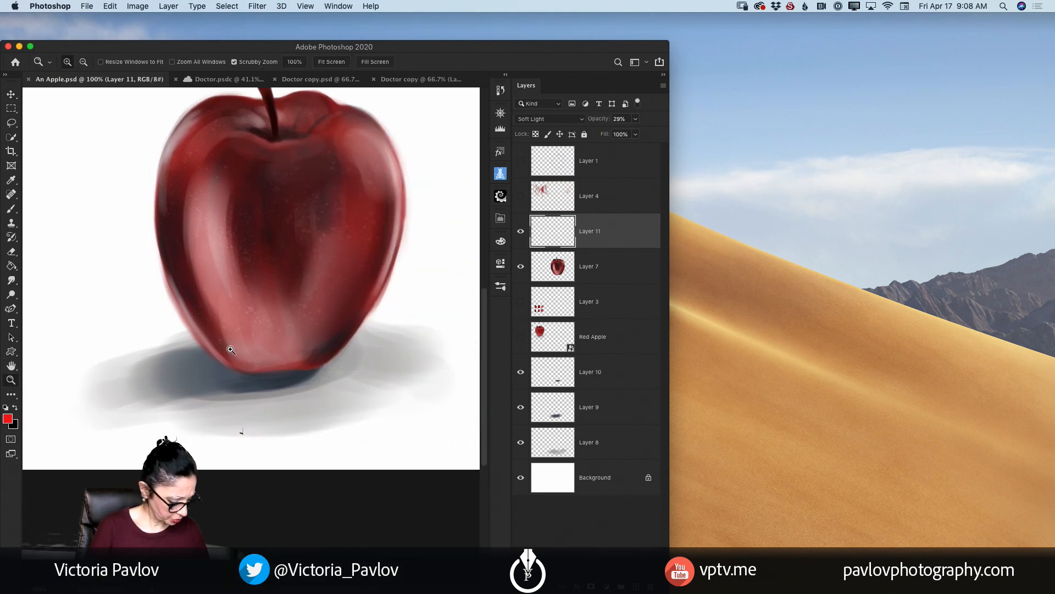
key("alt")
left_click(249, 347, "alt")
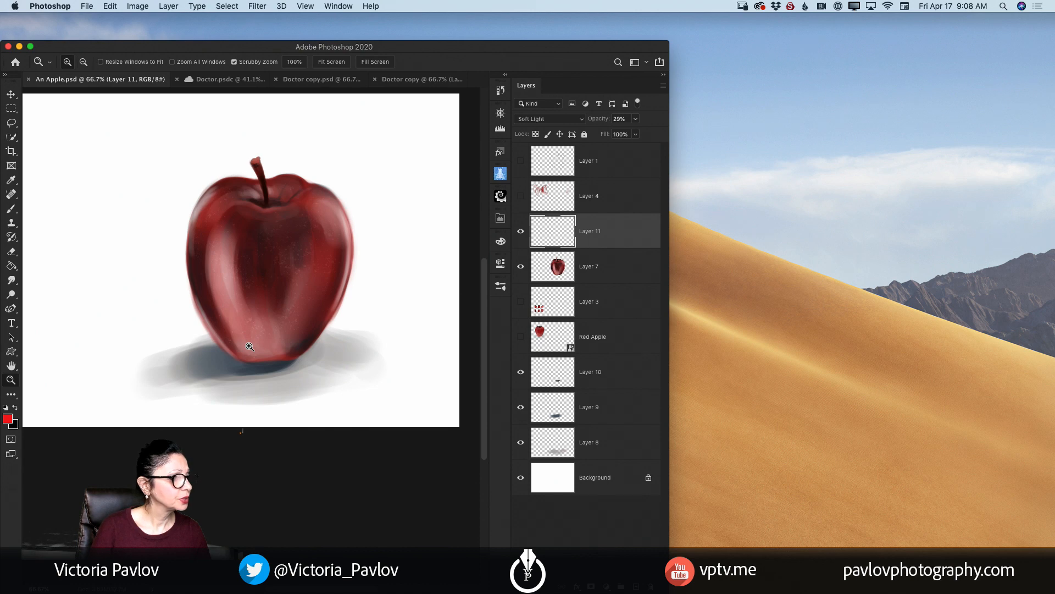
scroll(249, 346, "up", 4)
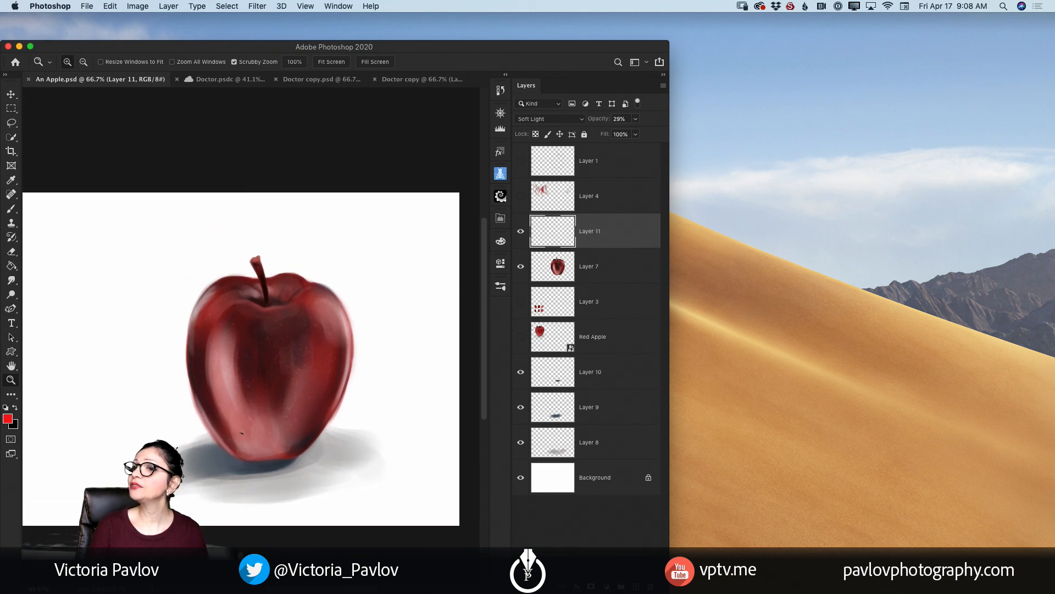
- Place the Wacom Tablet window beside Photoshop and use the Move tool to deselect Layer 11 in An Apple.psd
left_click_drag(684, 94, 912, 116)
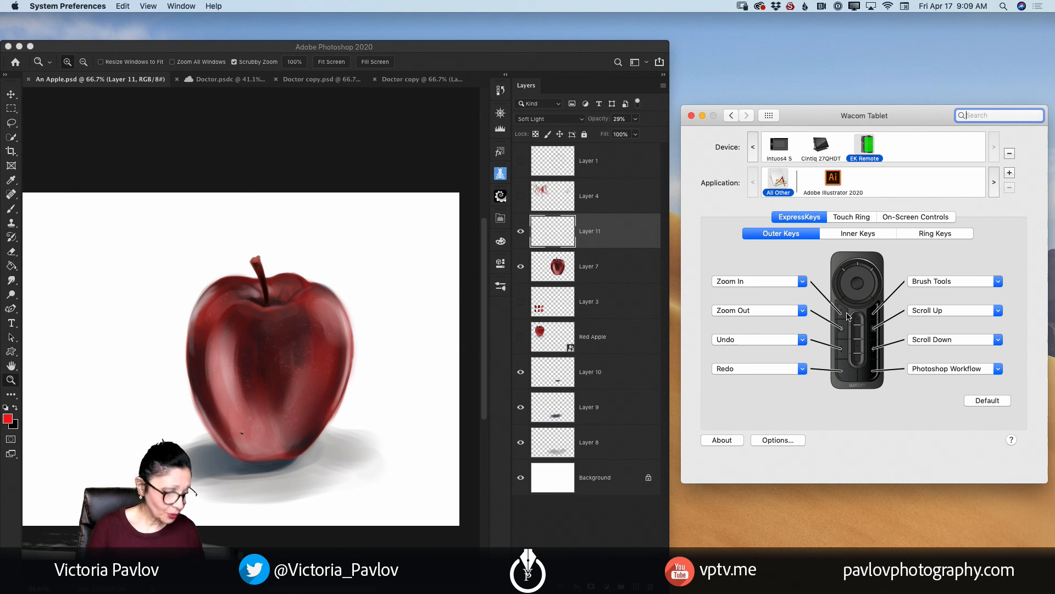
left_click(450, 374)
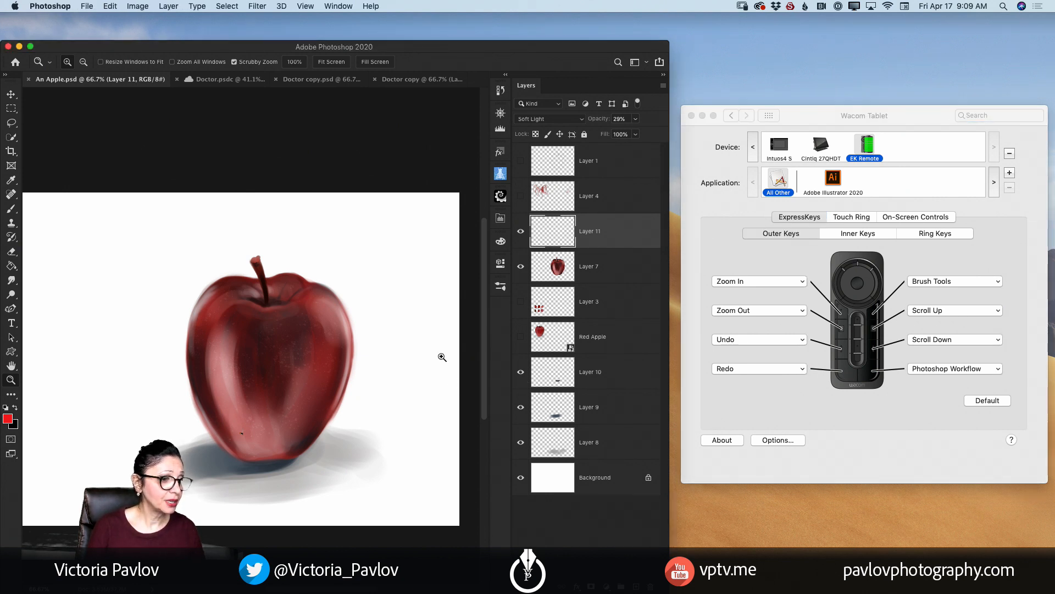
left_click(12, 95)
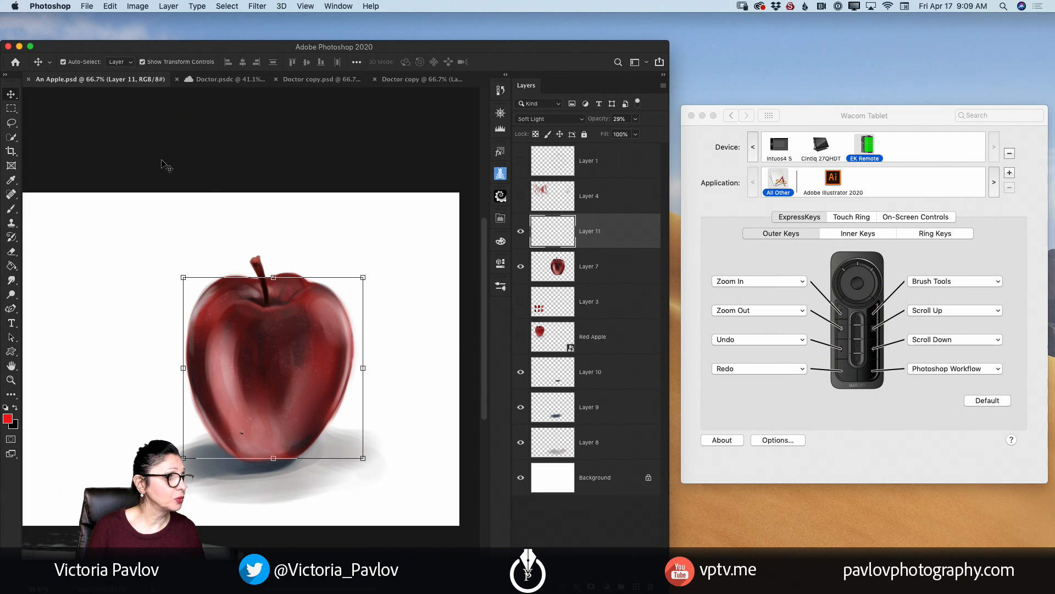
left_click(295, 226)
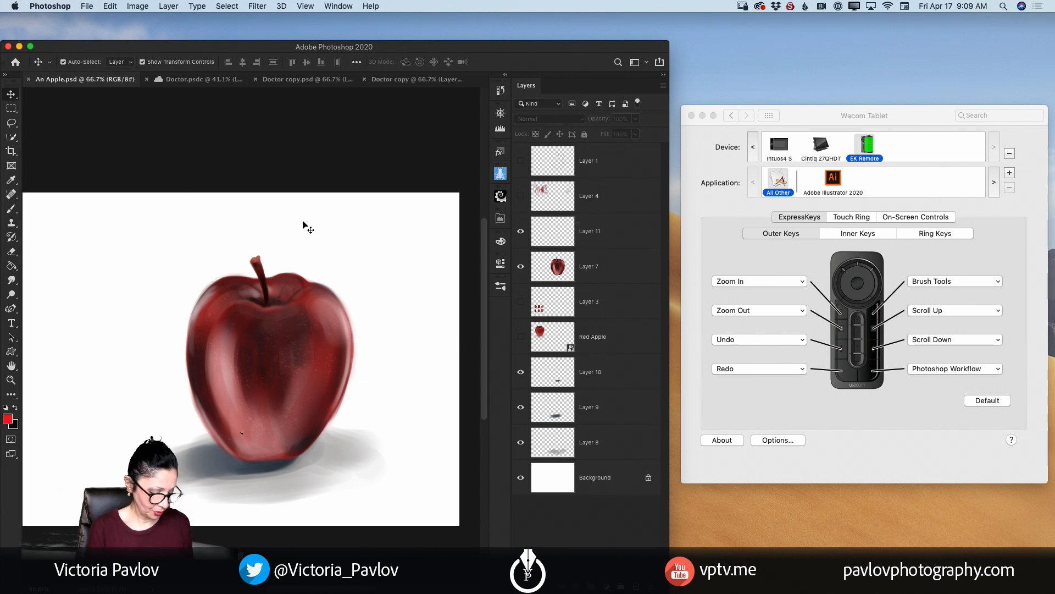
- Zoom in on the apple to 300% and pan across the area around its stem
key("super+equal")
key("super+equal")
key("super+equal")
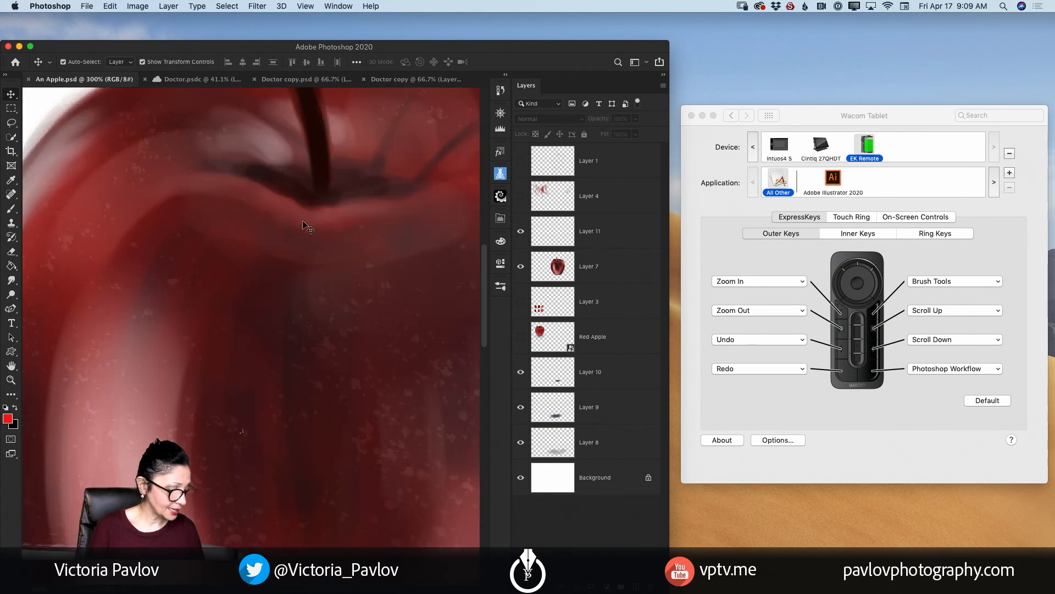
left_click_drag(307, 225, 453, 303)
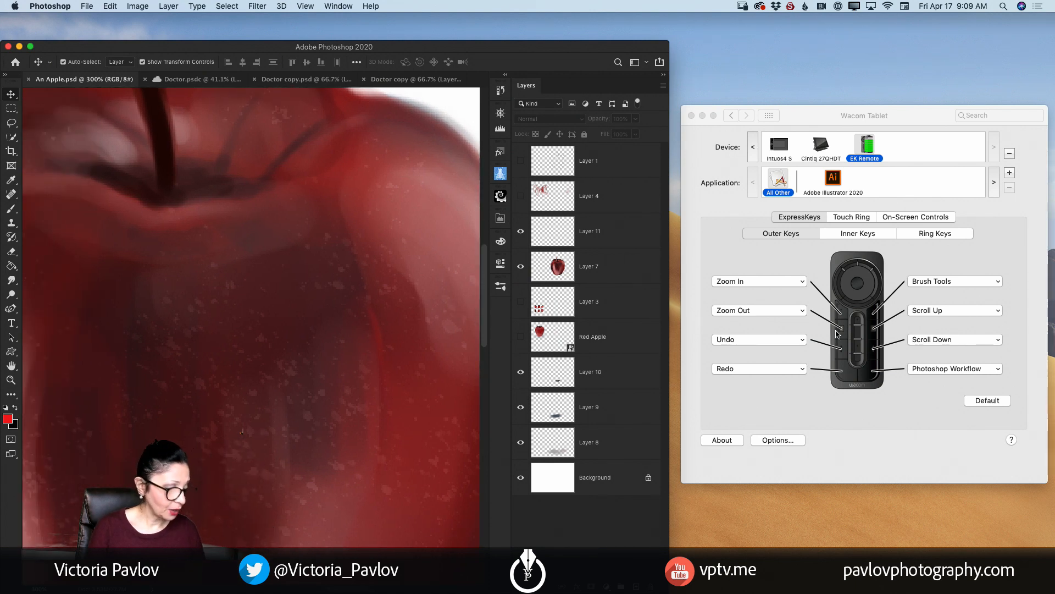
- Return the apple to 66.7% zoom and position the Brush Tools on-screen controls in the empty area above the canvas
key("super+minus")
key("super+minus")
key("super+minus")
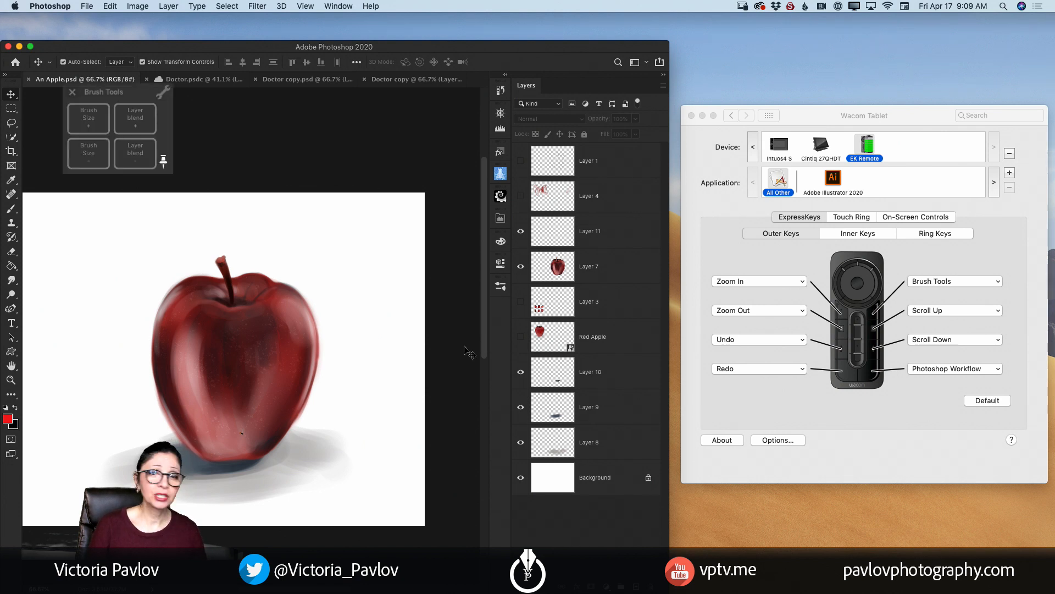
mouse_move(113, 94)
left_mouse_down()
mouse_move(116, 114)
mouse_move(225, 119)
mouse_move(101, 110)
left_mouse_up()
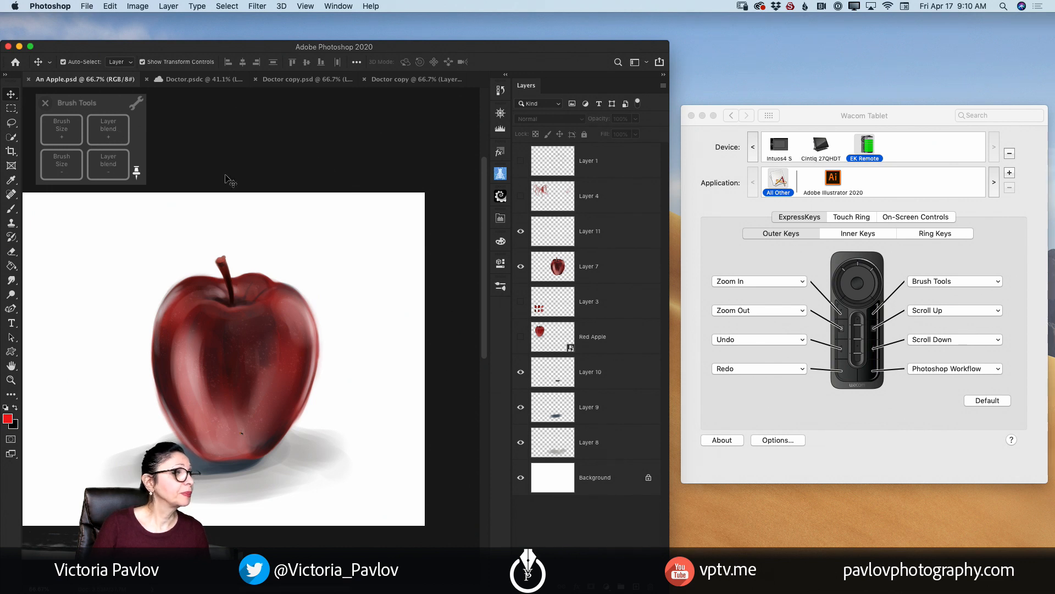
- Duplicate Layer 7 and cycle the copy's blend mode forward through Darken and Linear Burn to Screen using the Brush Tools on-screen controls
left_click_drag(554, 259, 635, 583)
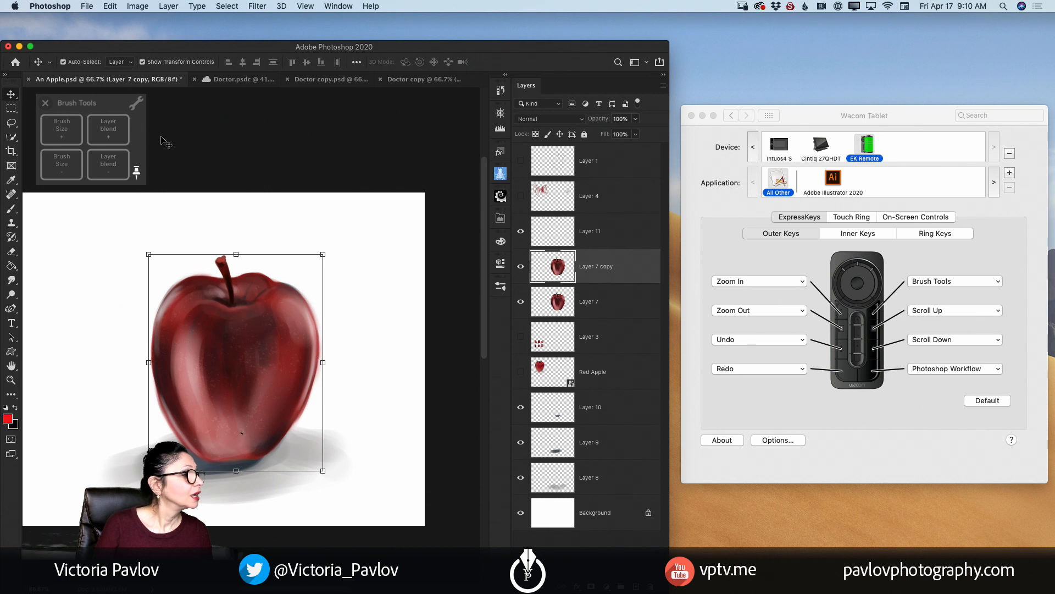
left_click(110, 135)
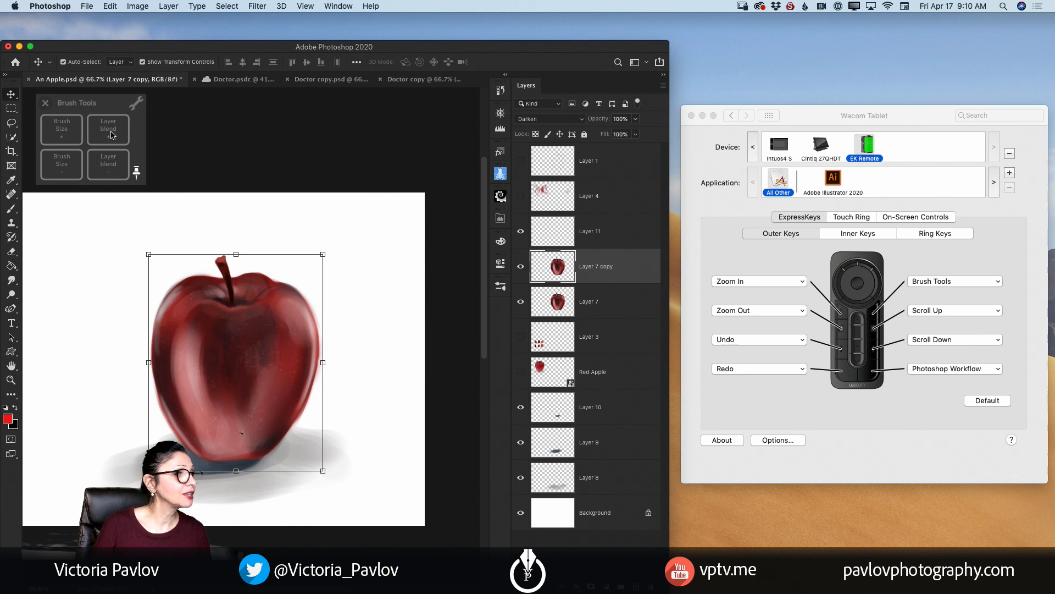
left_click(111, 135)
left_click(110, 135)
left_click(111, 135)
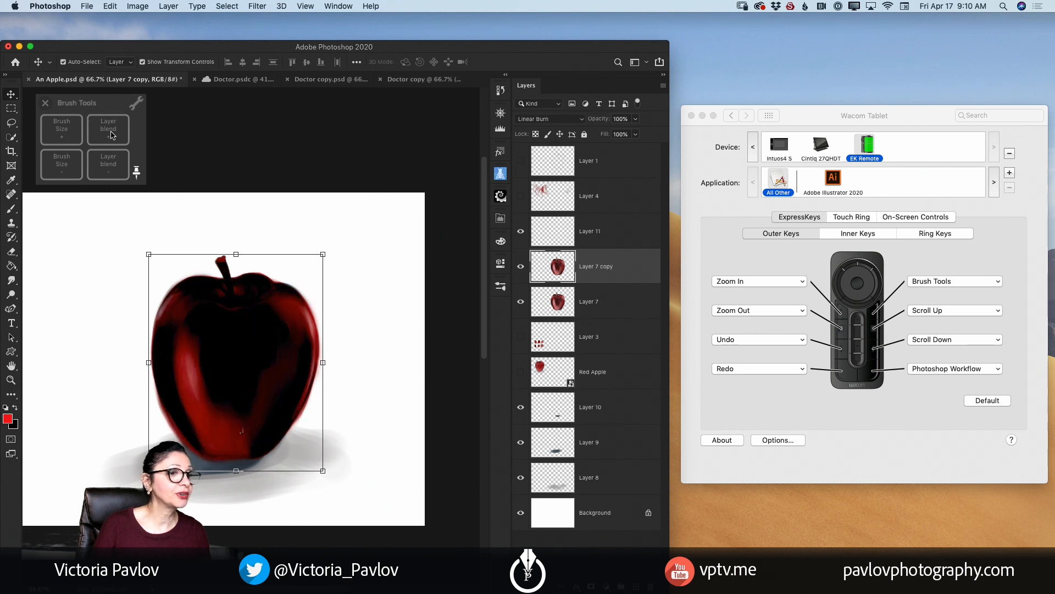
left_click(110, 135)
left_click(111, 135)
left_click(110, 135)
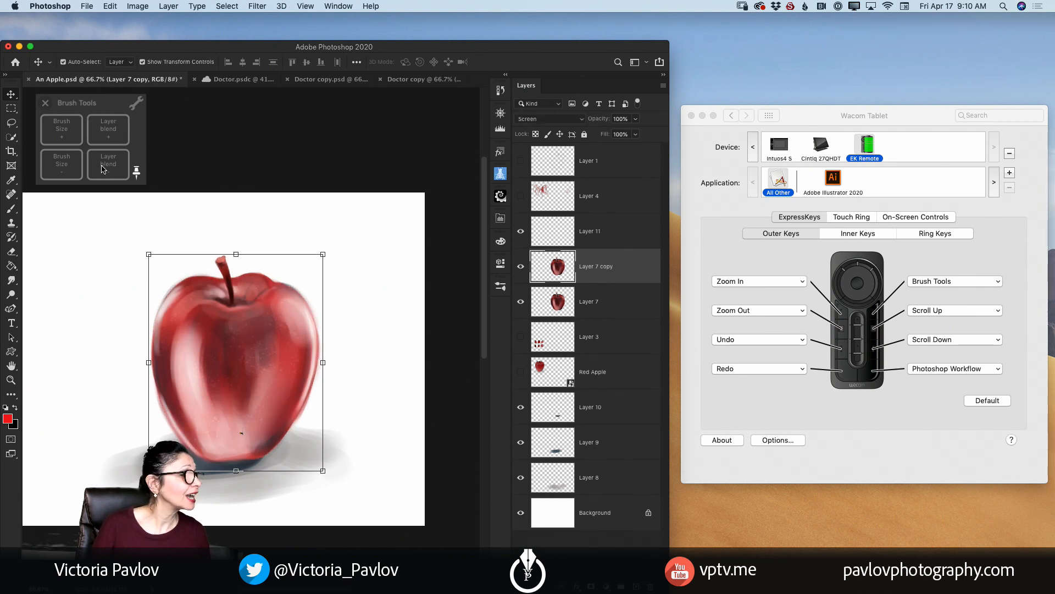
- Cycle the Layer 7 copy's blend mode backward to Dissolve and close the Brush Tools on-screen controls
left_click(112, 174)
left_click(112, 175)
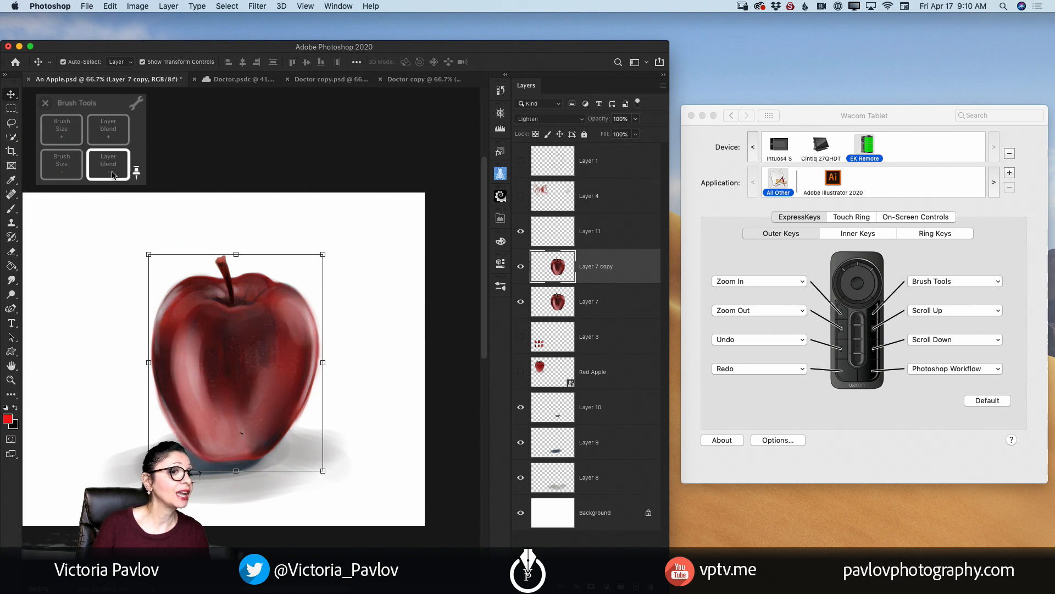
left_click(112, 174)
left_click(112, 174)
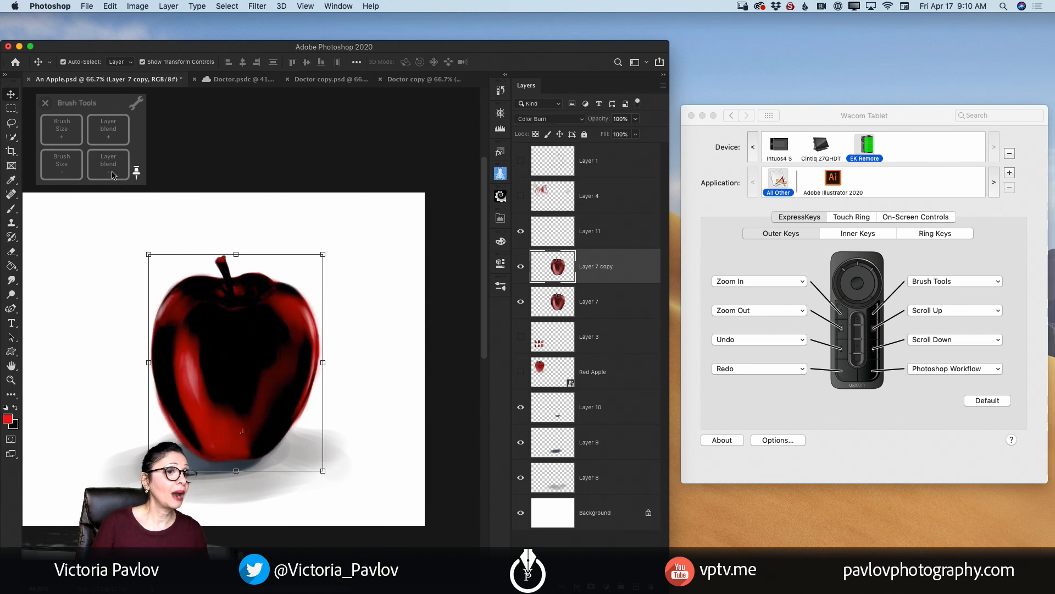
left_click(112, 174)
left_click(112, 175)
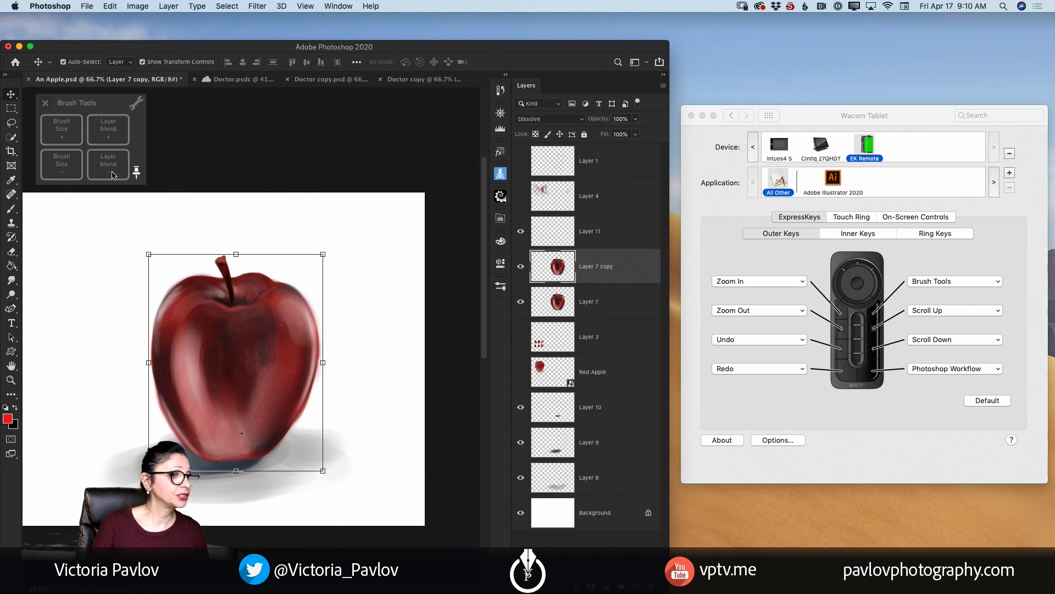
left_click(118, 144)
left_click(125, 173)
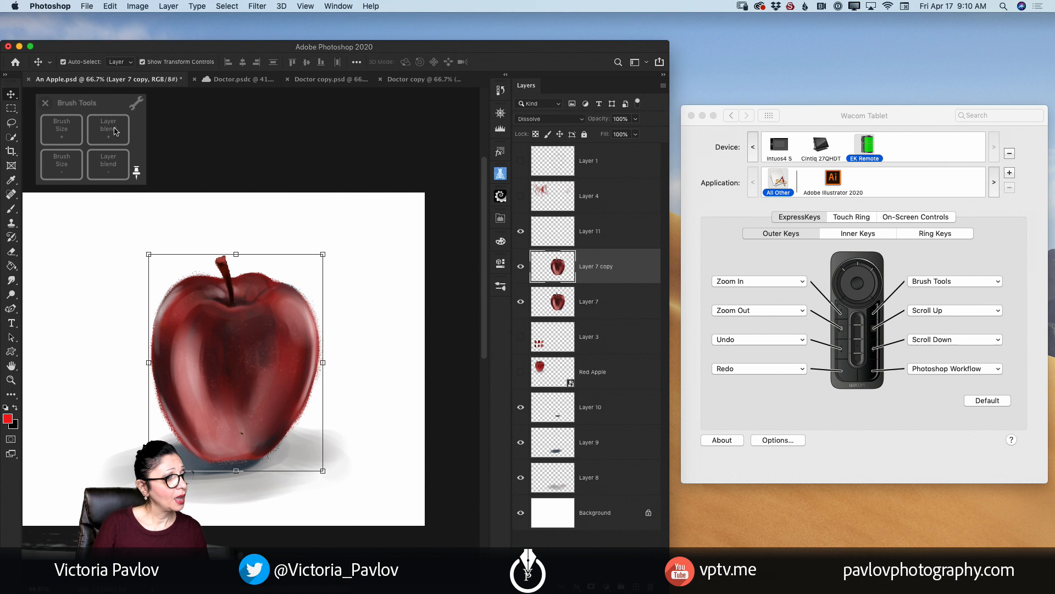
left_click(116, 131)
left_click(112, 171)
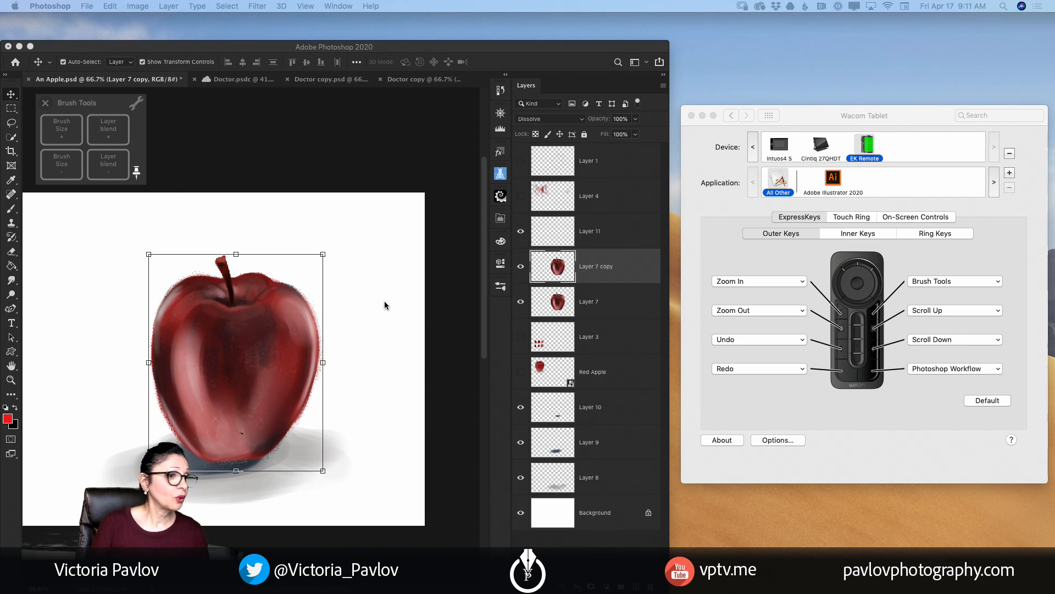
left_click(45, 103)
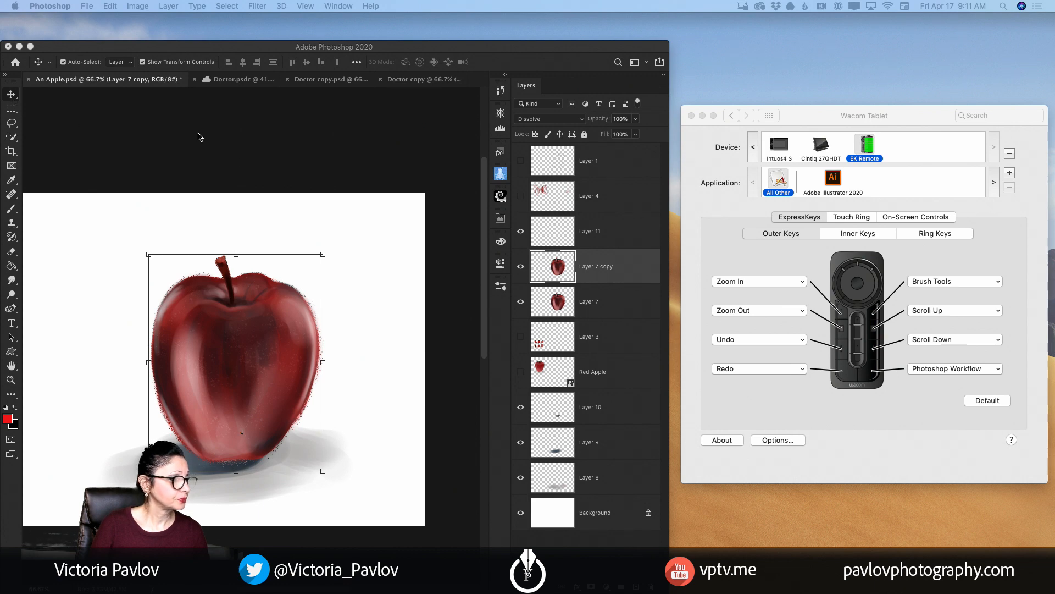
- Zoom in on the apple to 400% and scroll between its stem and the speckled body
key("super+equal")
key("super+equal")
key("super+equal")
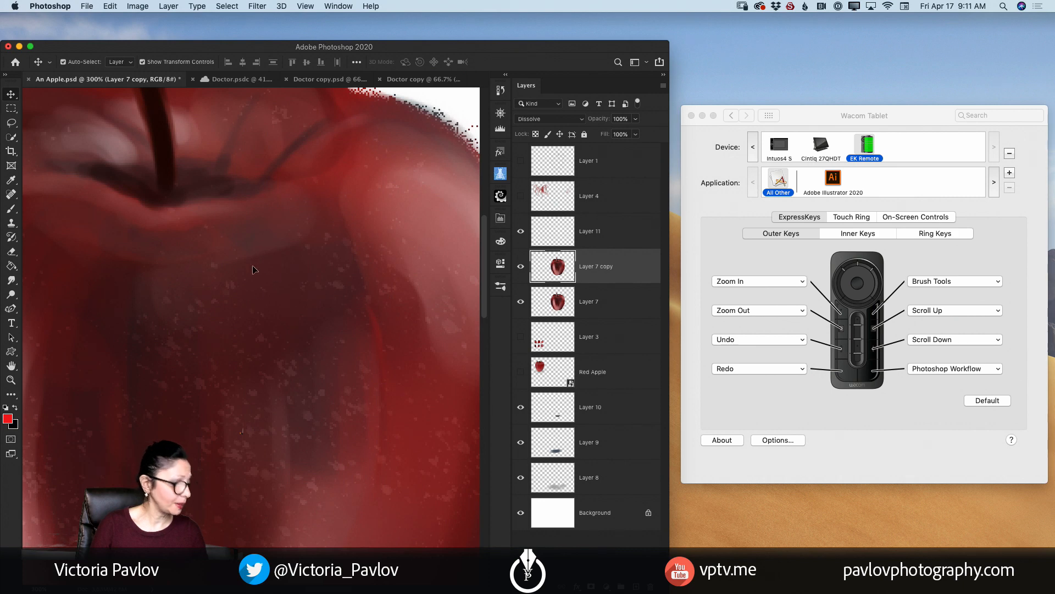
key("super+equal")
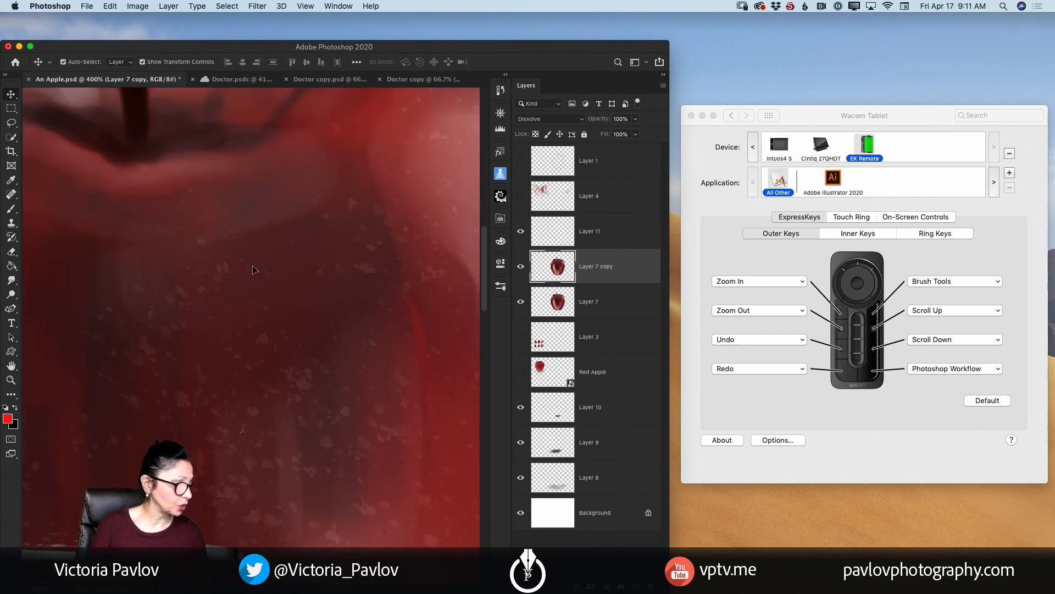
key("F5")
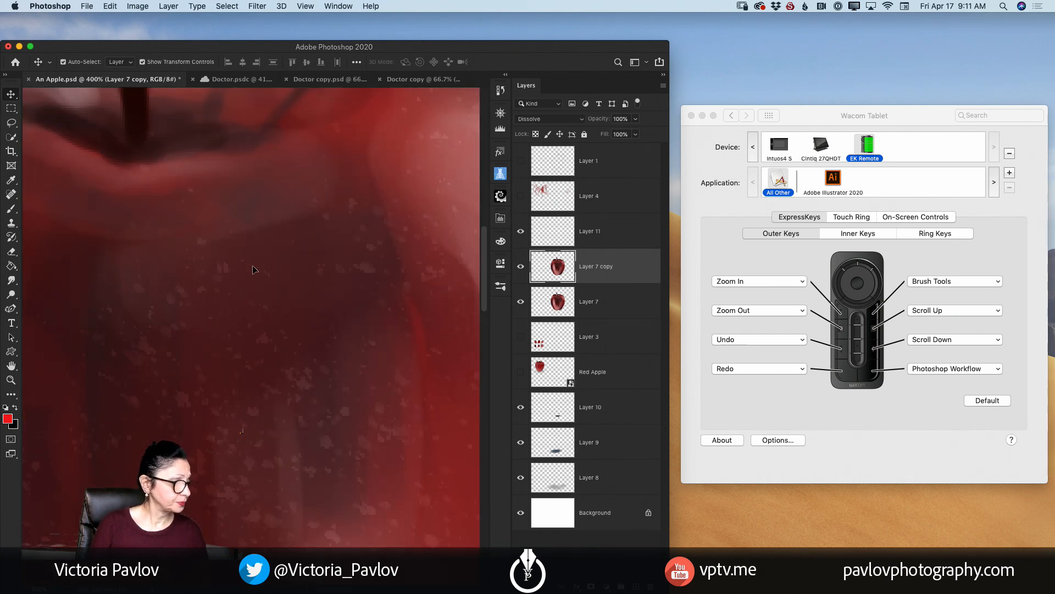
scroll(252, 269, "up", 10)
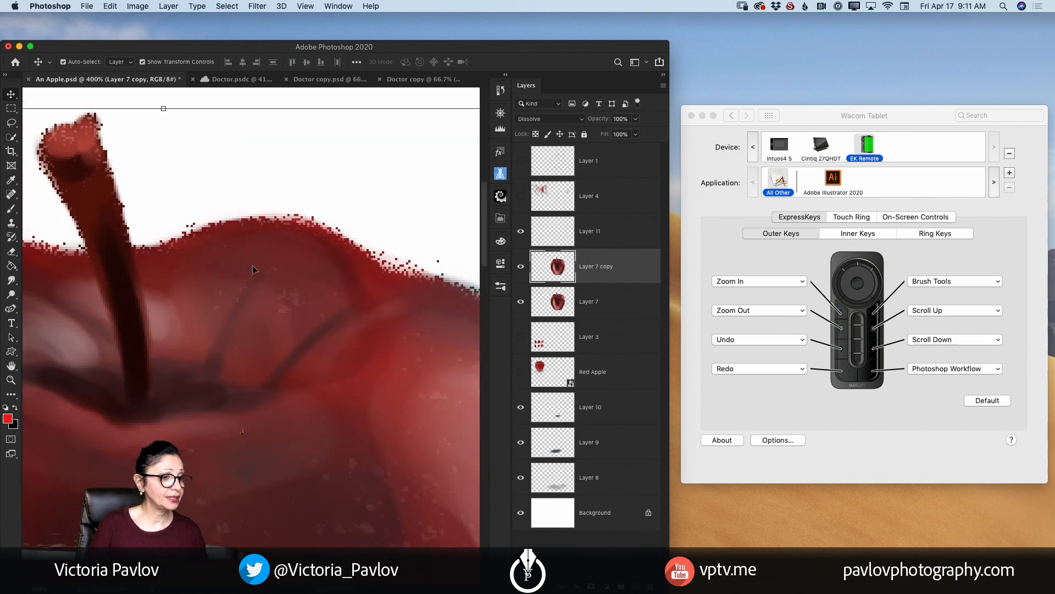
scroll(253, 269, "up", 3)
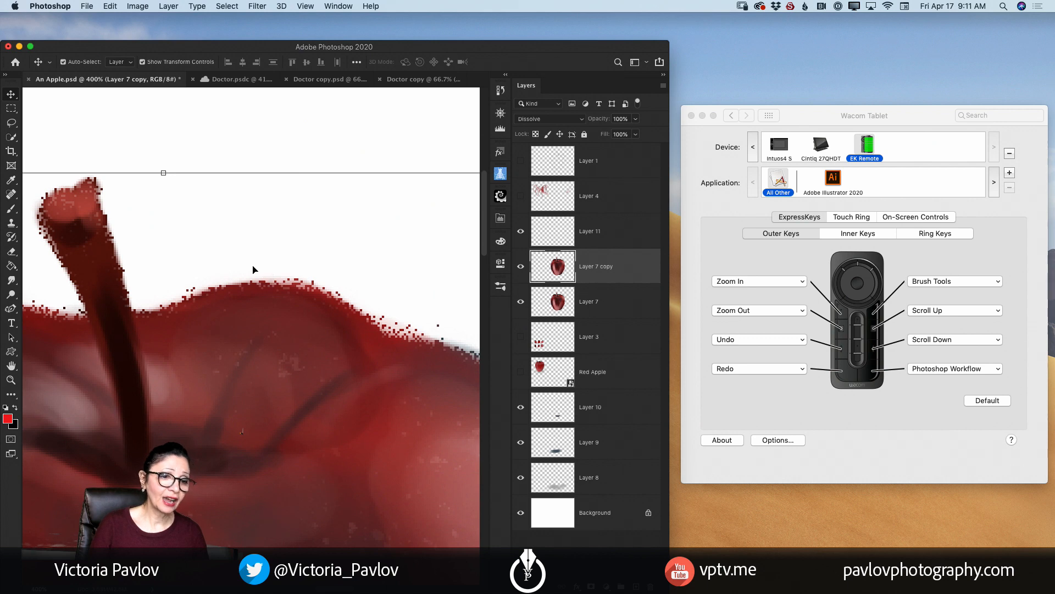
scroll(252, 270, "down", 15)
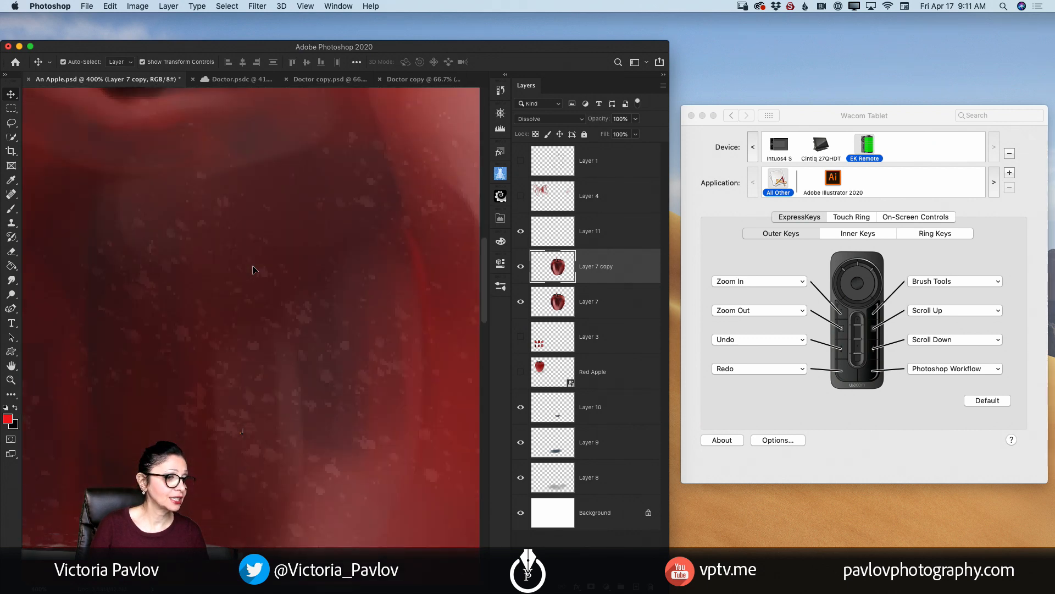
scroll(253, 269, "down", 3)
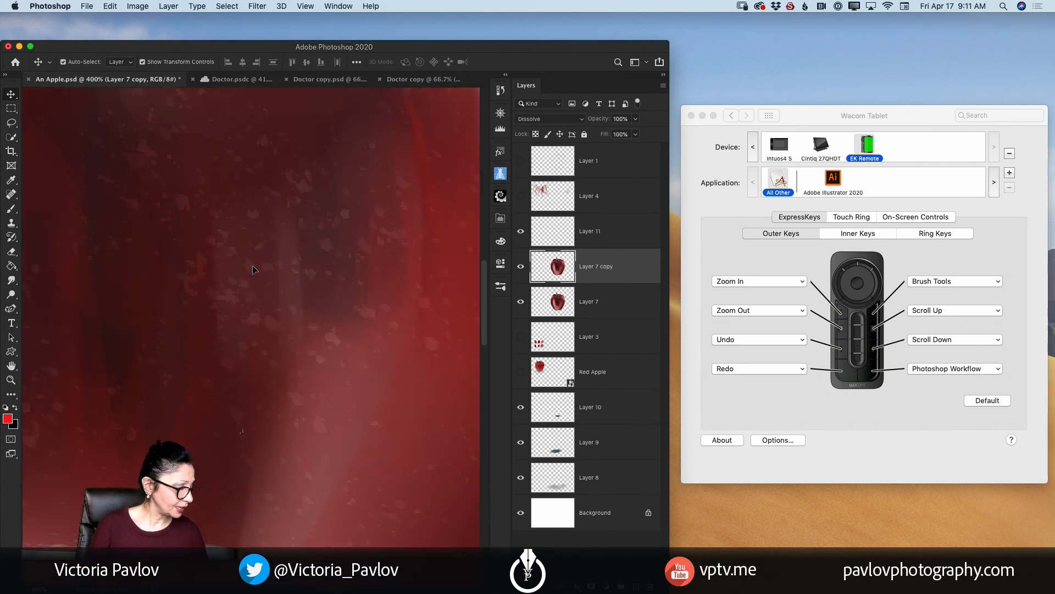
- Return the apple to 66.7% zoom, then show the Photoshop Workflow radial menu over it and dismiss it
key("super+minus")
key("super+minus")
key("super+minus")
key("super+minus")
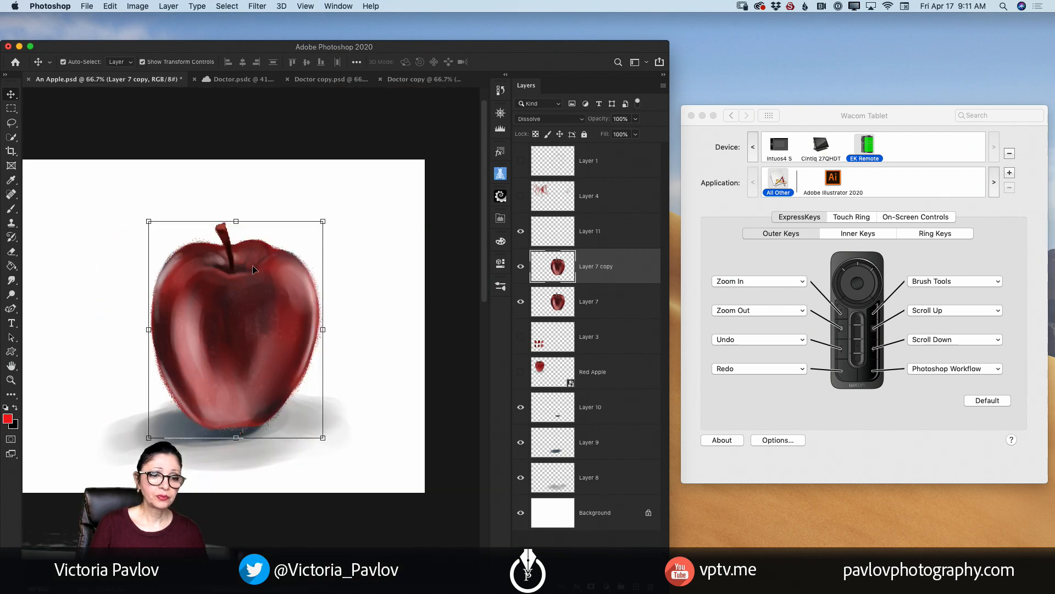
key("F12")
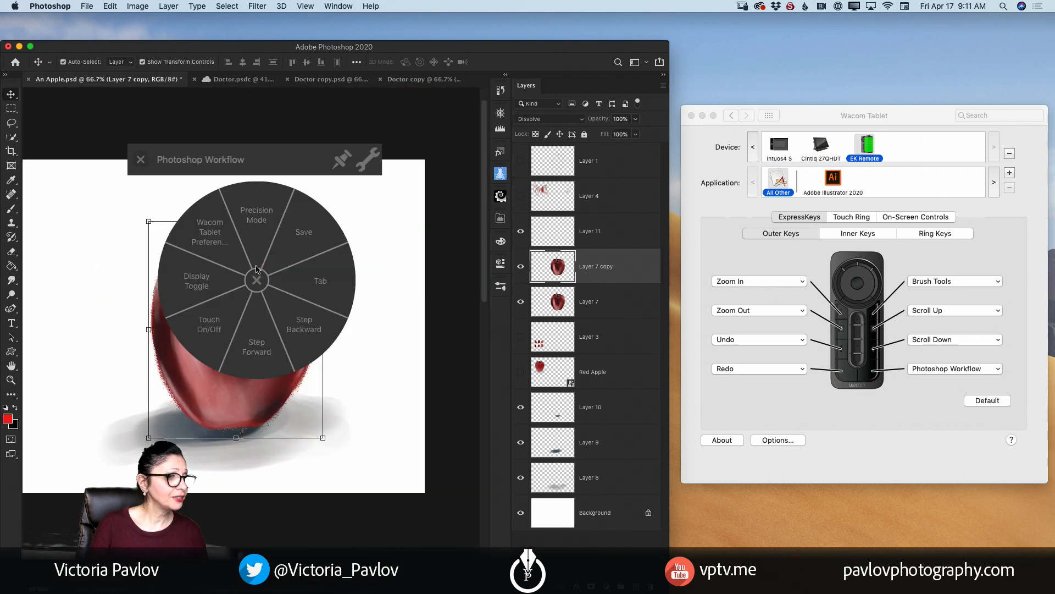
left_click_drag(282, 164, 255, 165)
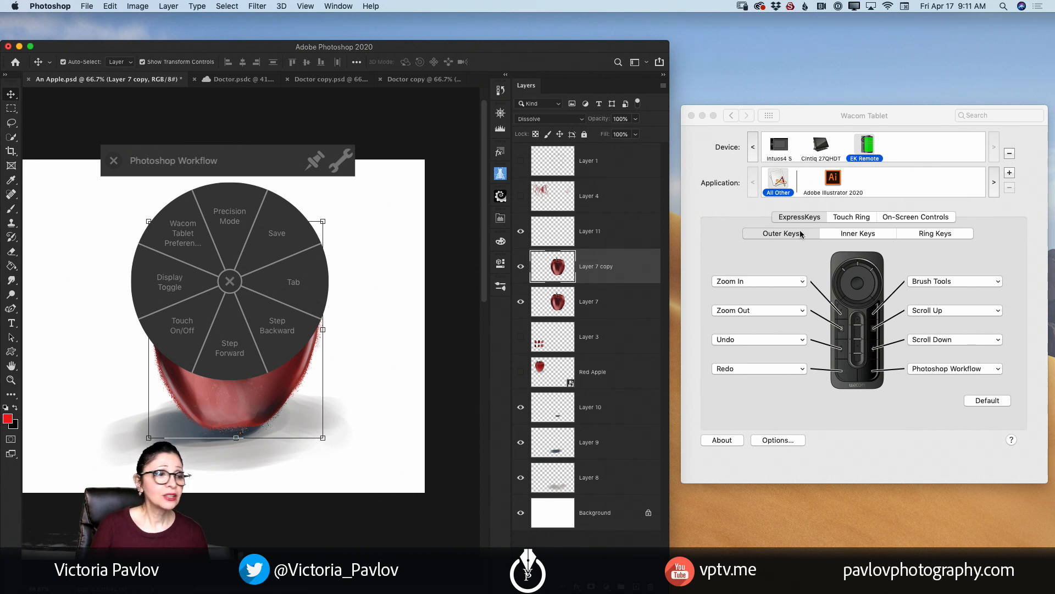
left_click(112, 162)
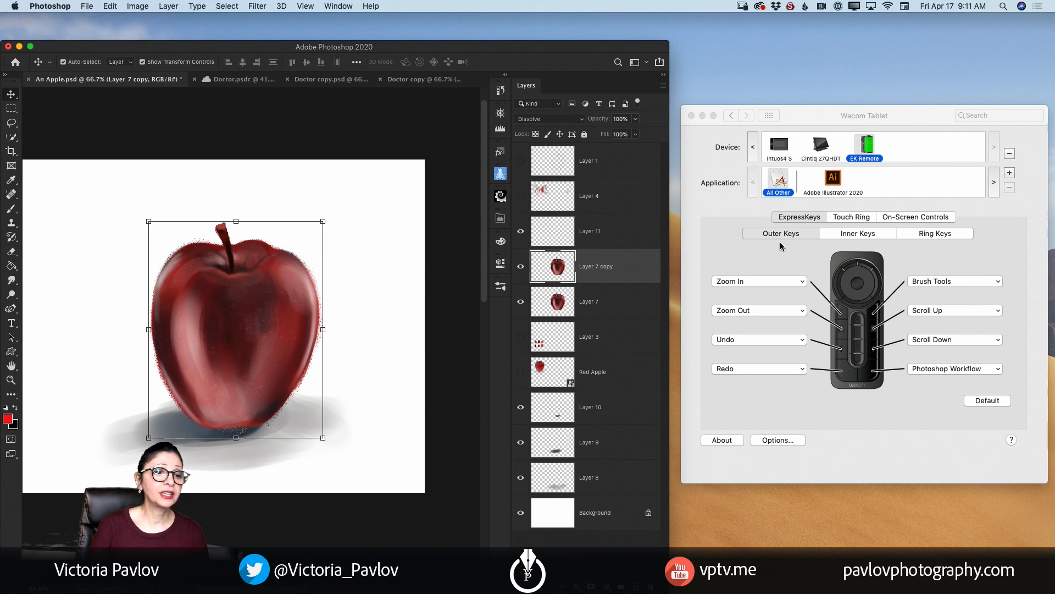
- Reassign the remote's inner keys in Wacom Tablet, setting the Opt modifier key to Redo and the Cmd modifier key to Undo
left_click(860, 234)
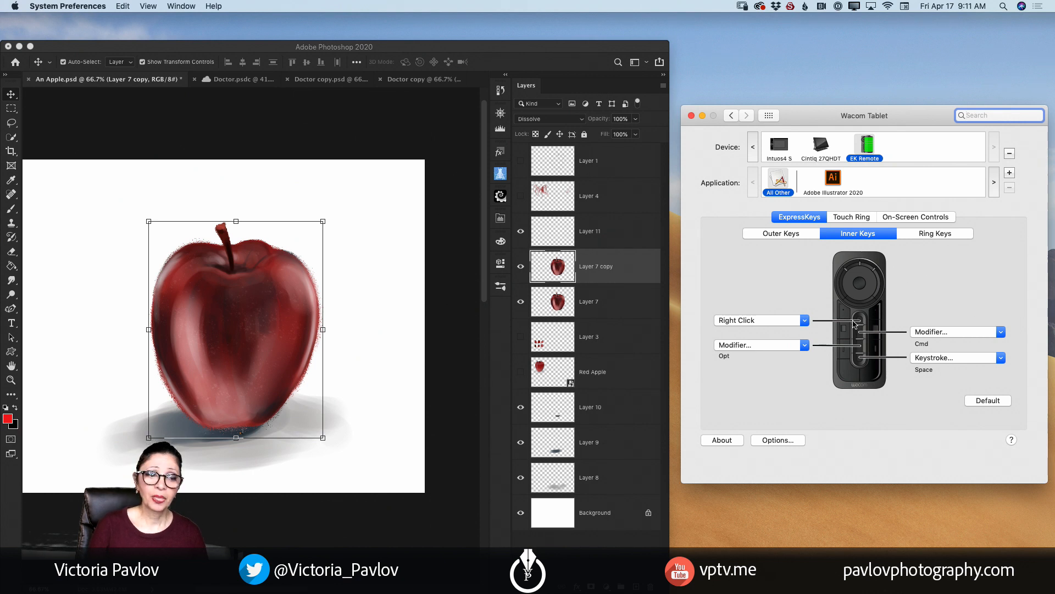
left_click(804, 346)
mouse_move(810, 368)
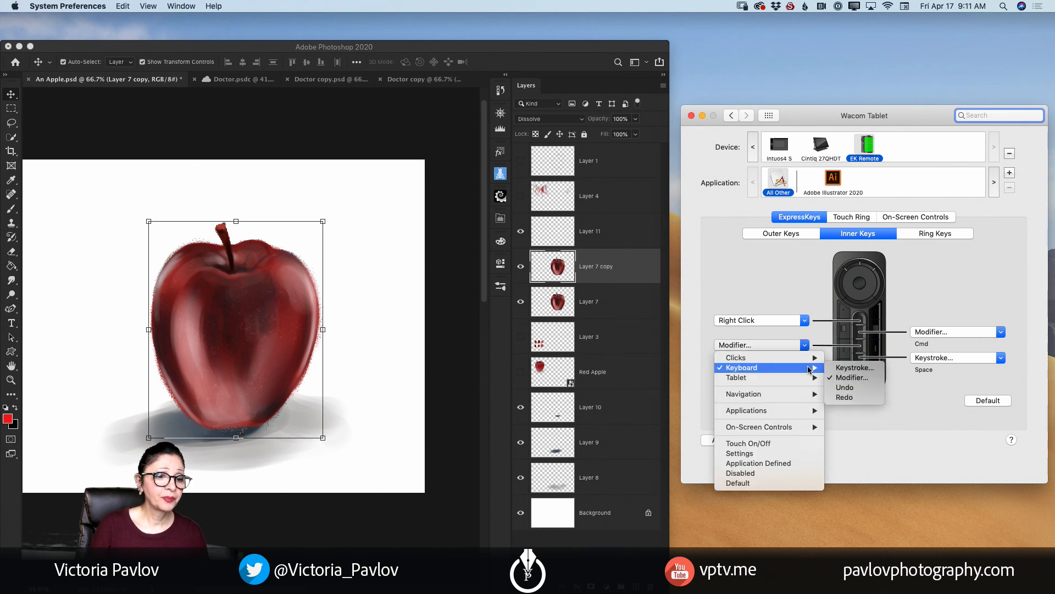
left_click(844, 397)
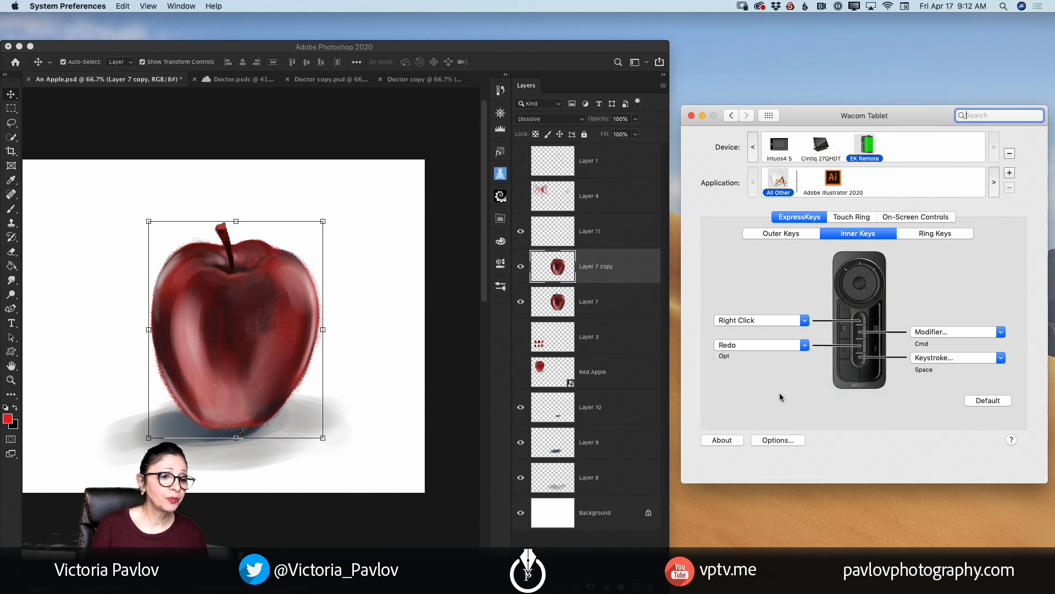
left_click(1001, 332)
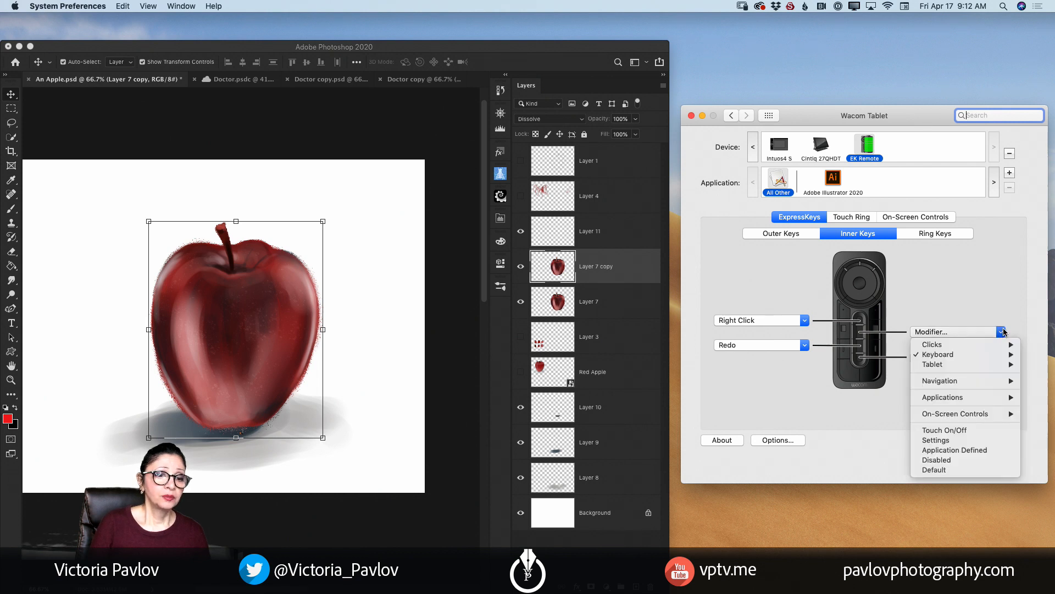
mouse_move(945, 355)
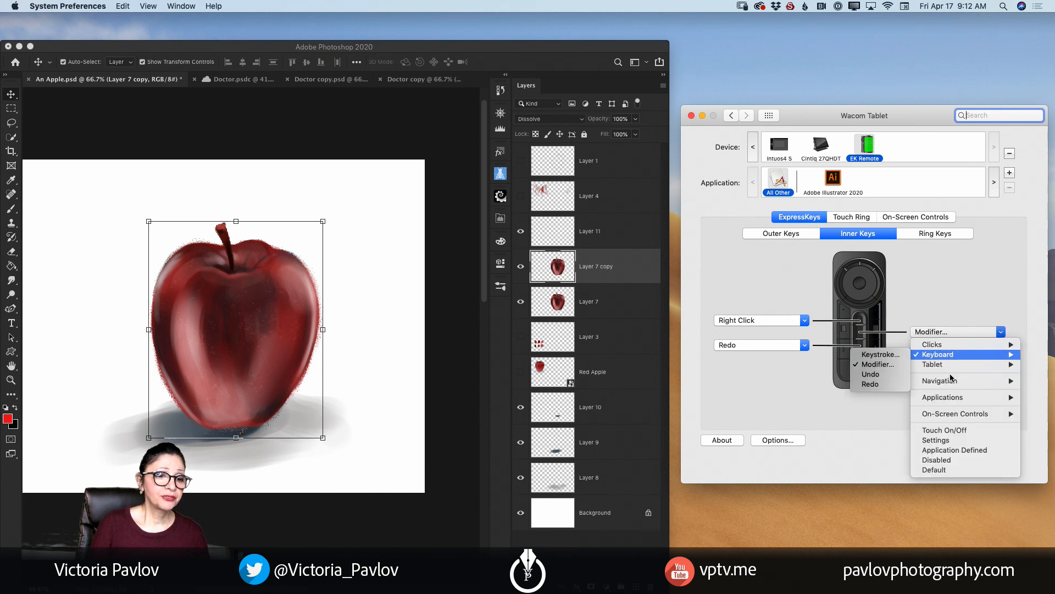
left_click(882, 378)
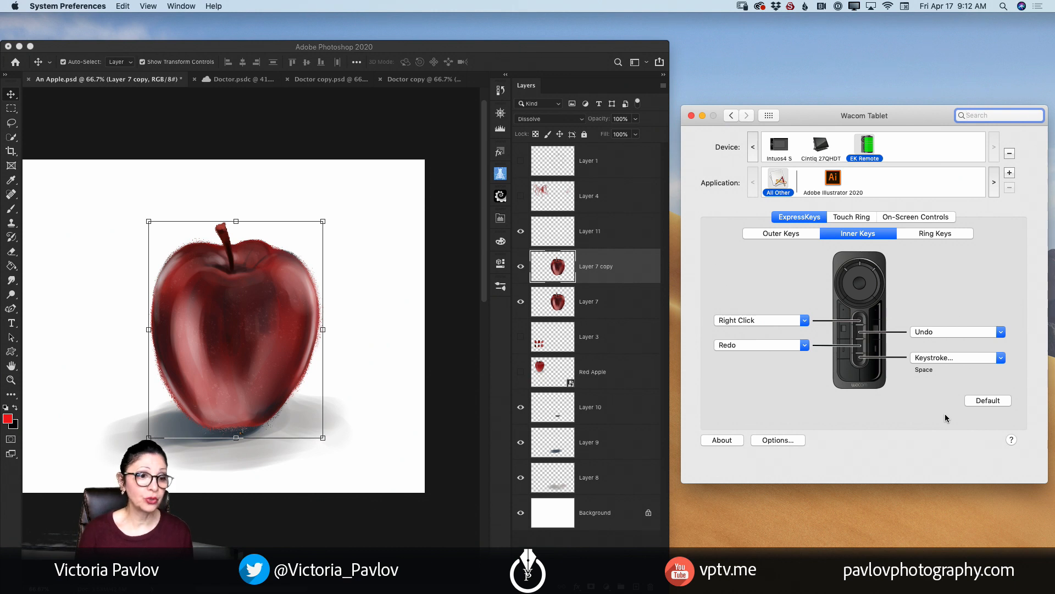
- Review the ExpressKey Remote's outer, inner and ring key assignments in turn
left_click(782, 233)
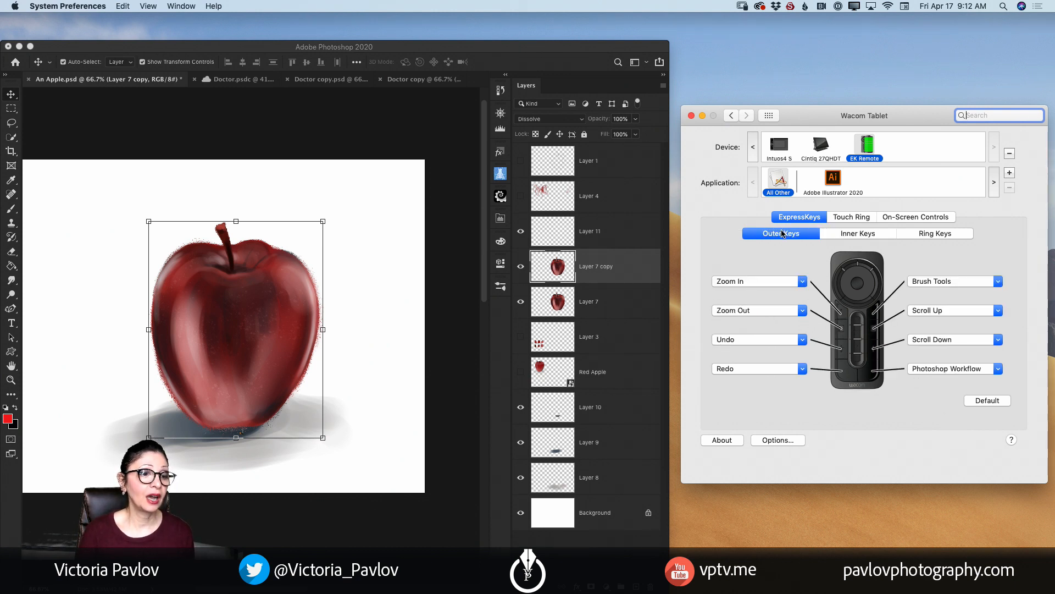
left_click(852, 235)
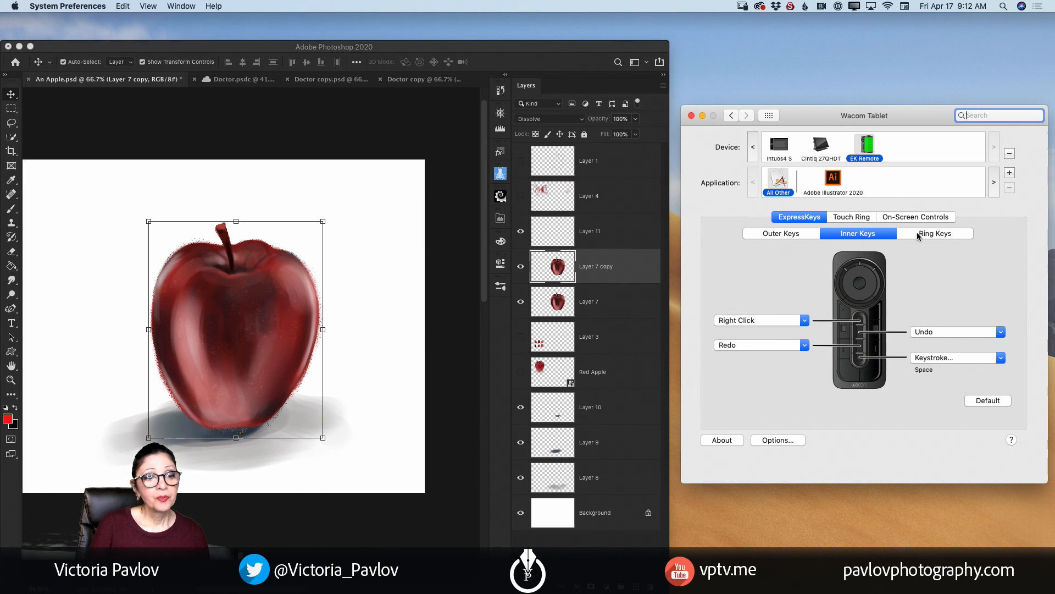
left_click(948, 237)
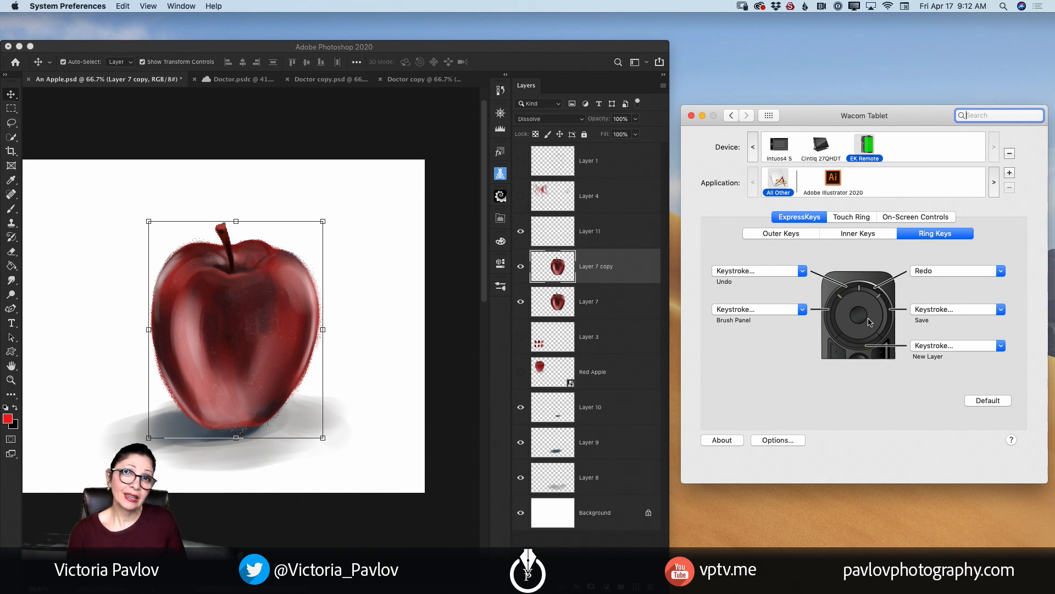
- Switch to Photoshop and zoom the apple canvas out and in repeatedly, finishing at 29.1%
left_click(183, 286)
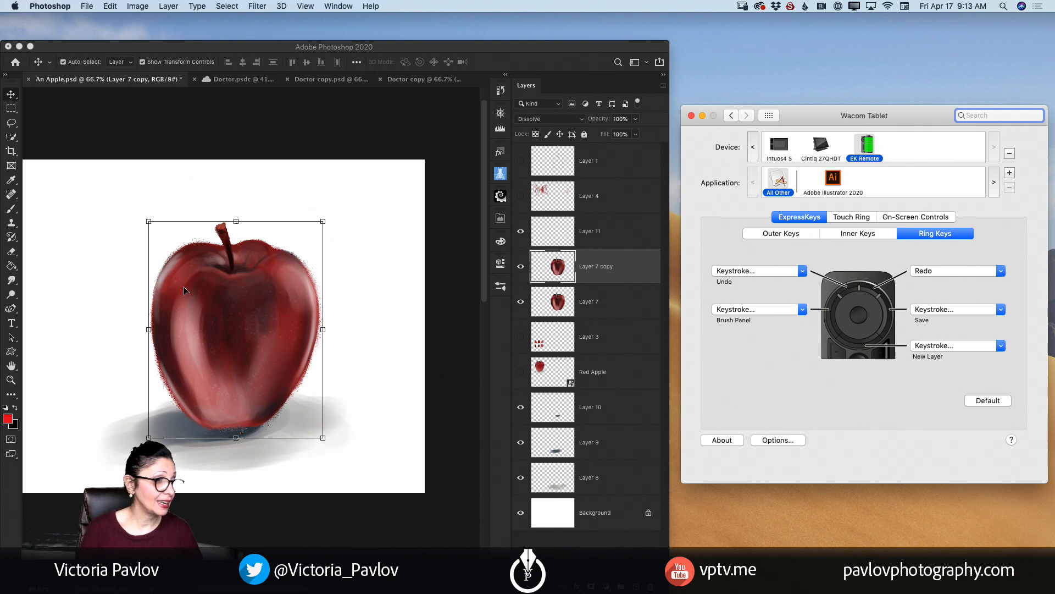
scroll(183, 286, "down", 5)
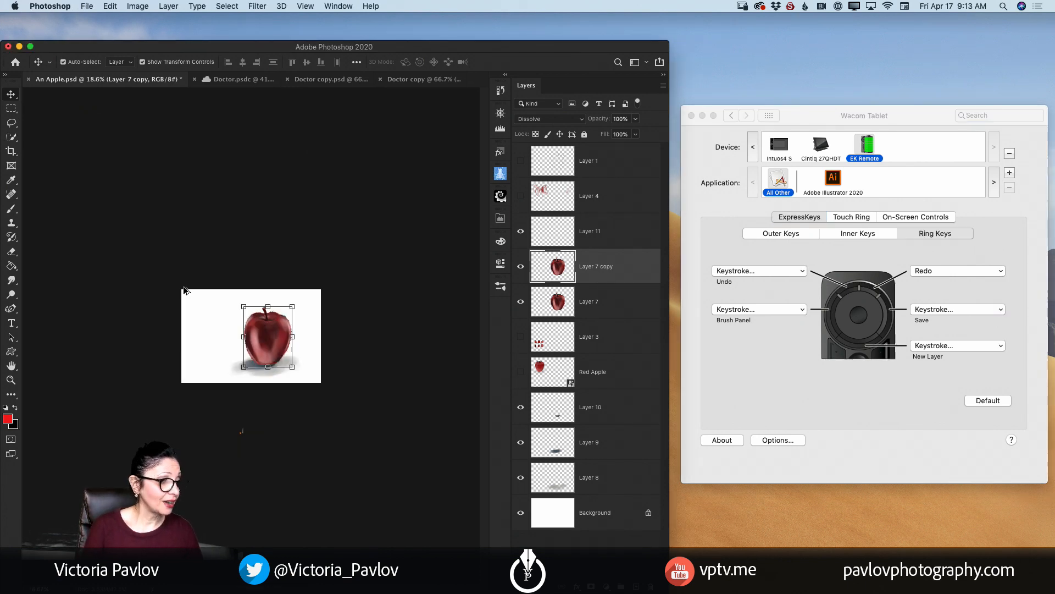
scroll(184, 290, "up", 4)
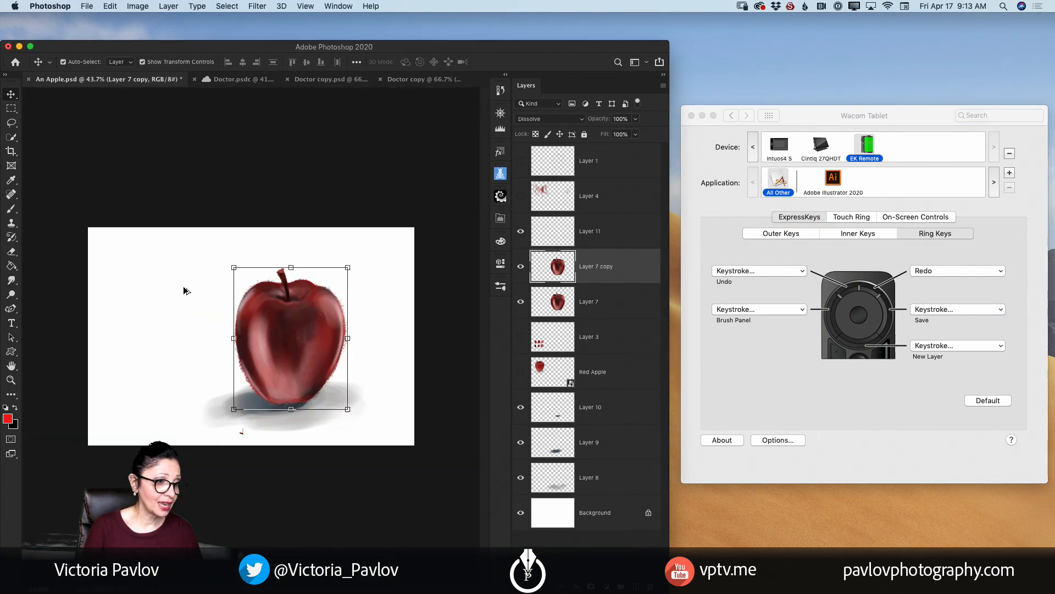
scroll(184, 291, "up", 2)
scroll(184, 290, "down", 5)
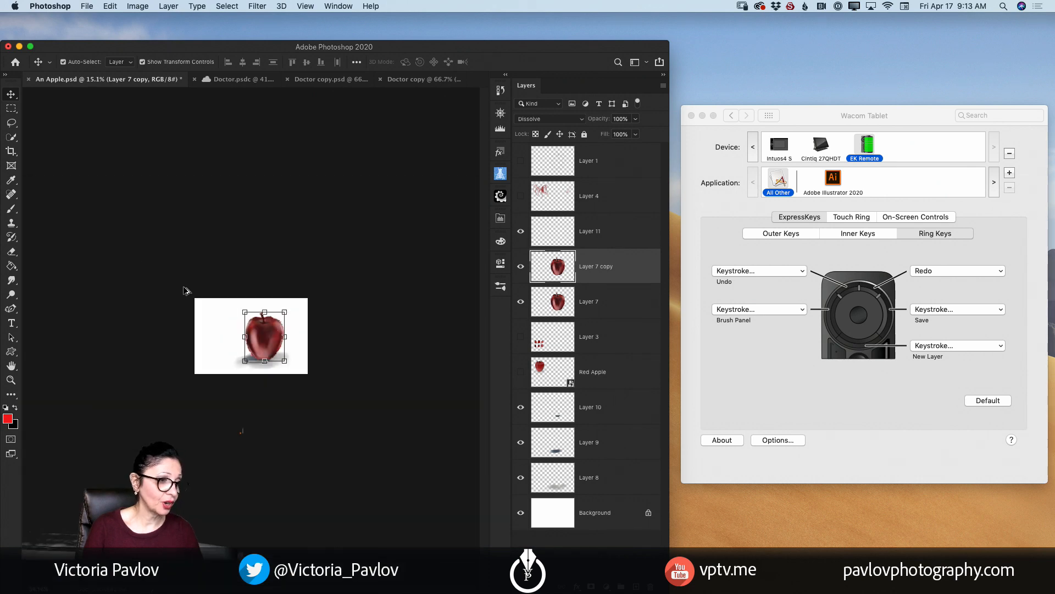
scroll(184, 291, "up", 4)
scroll(184, 291, "down", 4)
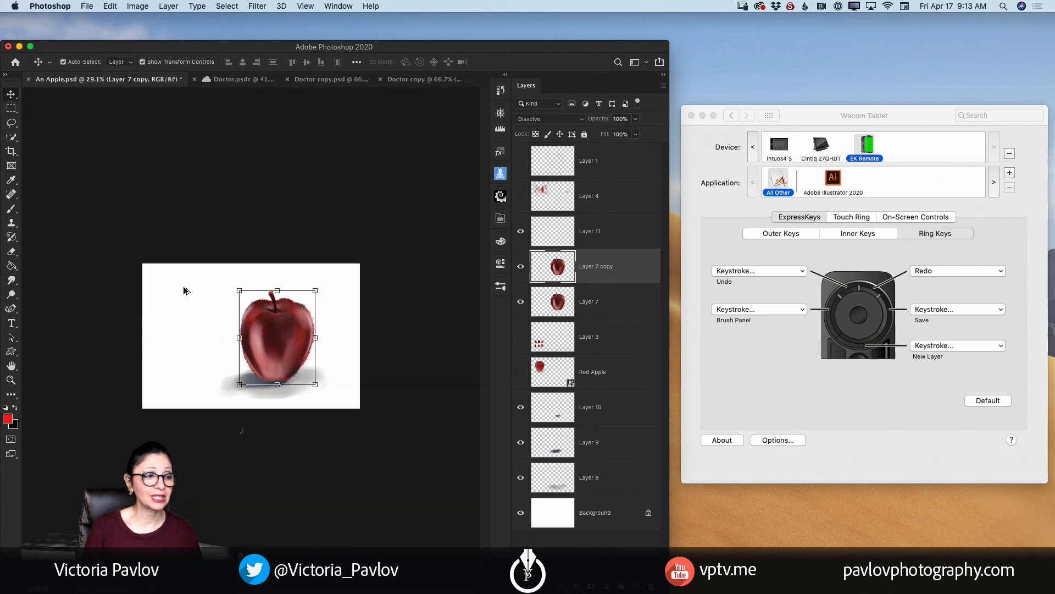
- Zoom the apple canvas in and out repeatedly, finishing at 94.1%
scroll(184, 290, "down", 2)
scroll(185, 290, "up", 6)
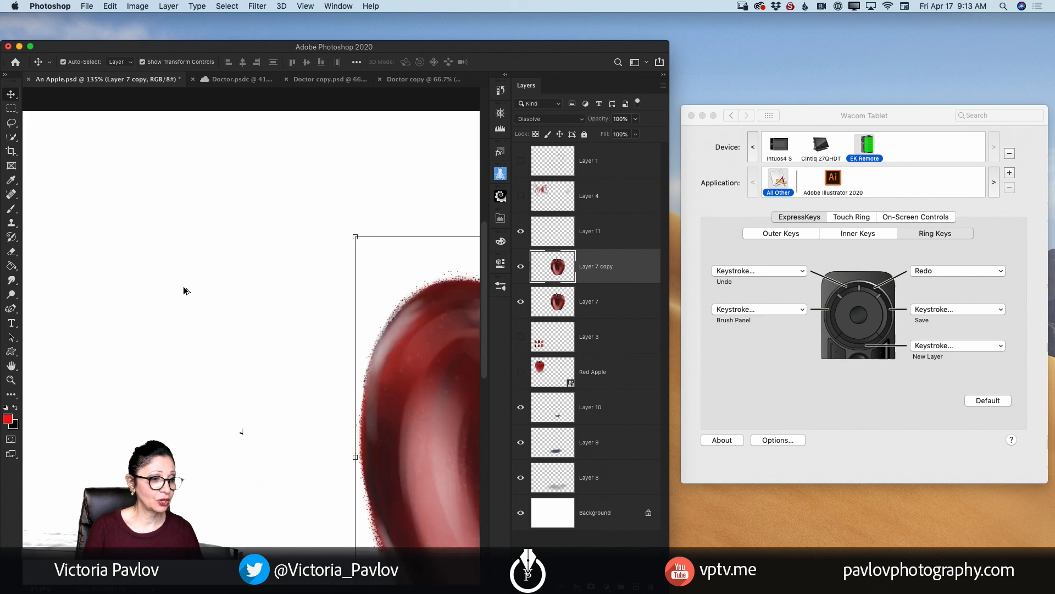
scroll(184, 290, "down", 4)
scroll(184, 290, "up", 5)
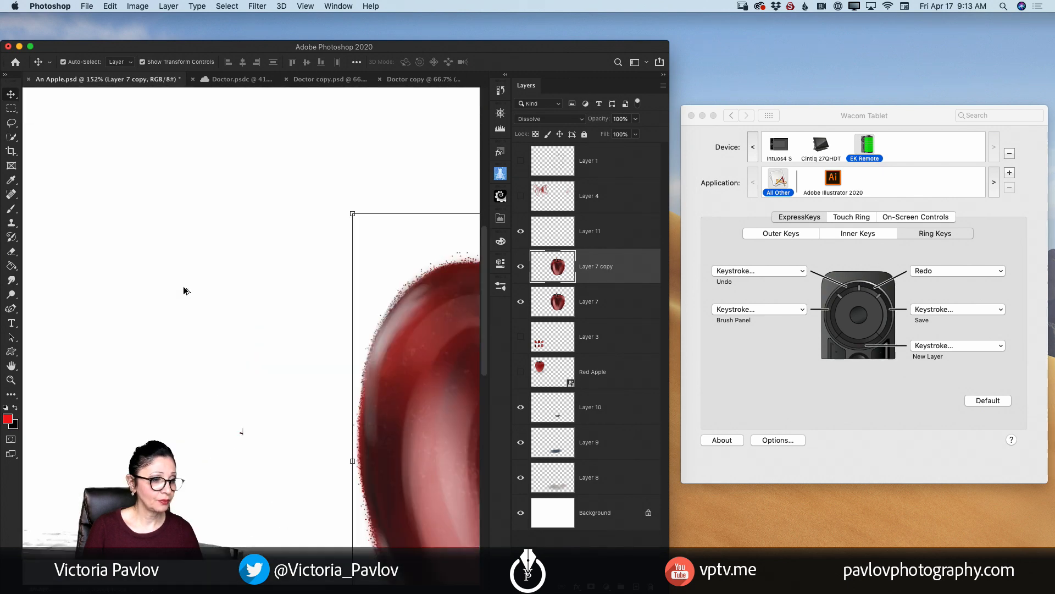
scroll(184, 290, "down", 3)
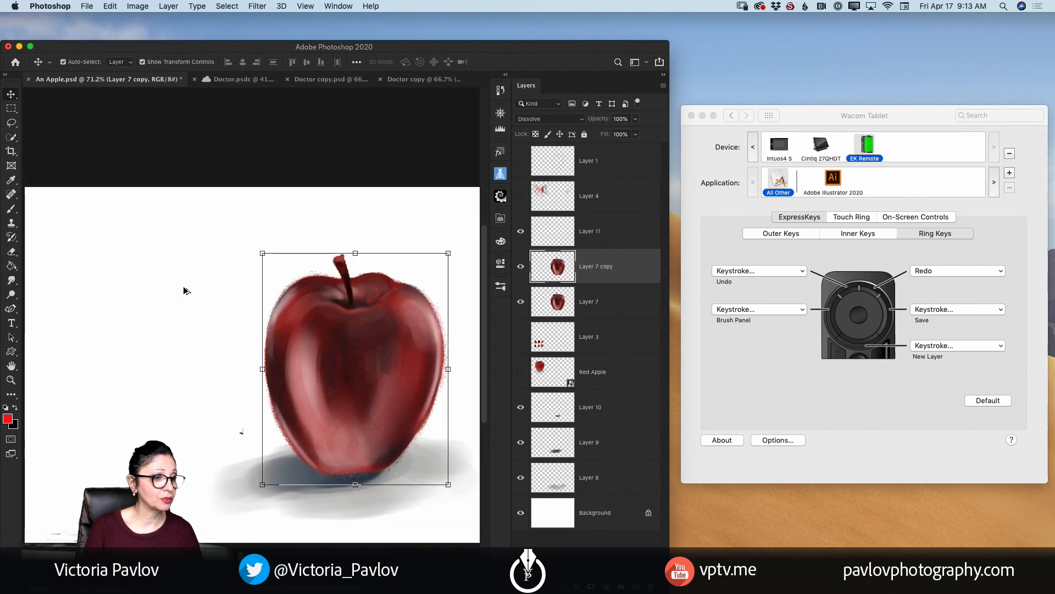
scroll(184, 290, "up", 1)
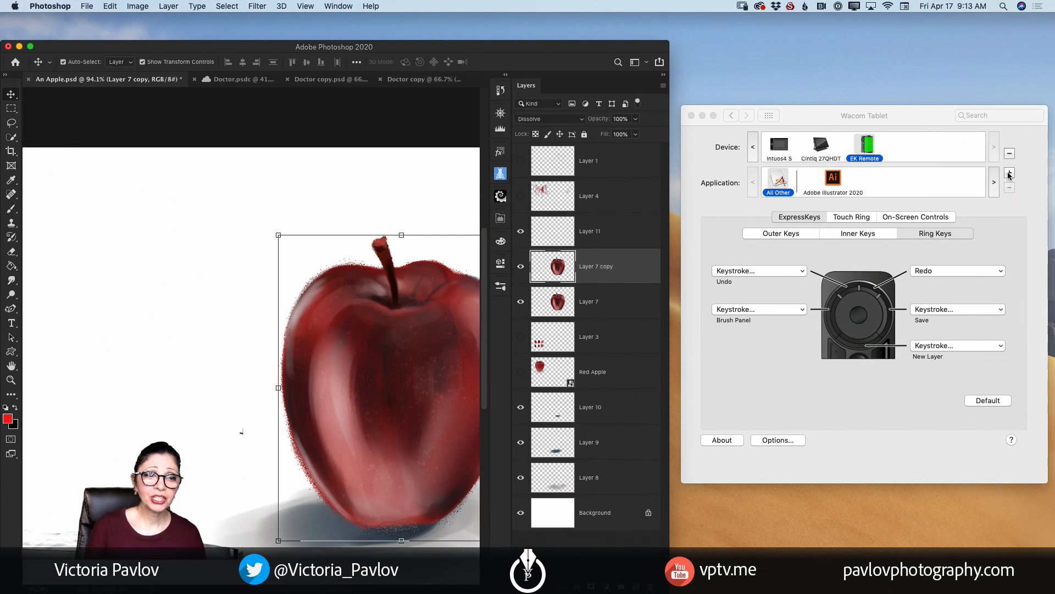
- In Wacom Tablet, try selecting Adobe Photoshop 2020 as a custom application for the EK Remote, and cancel the selection
left_click_drag(932, 117, 643, 81)
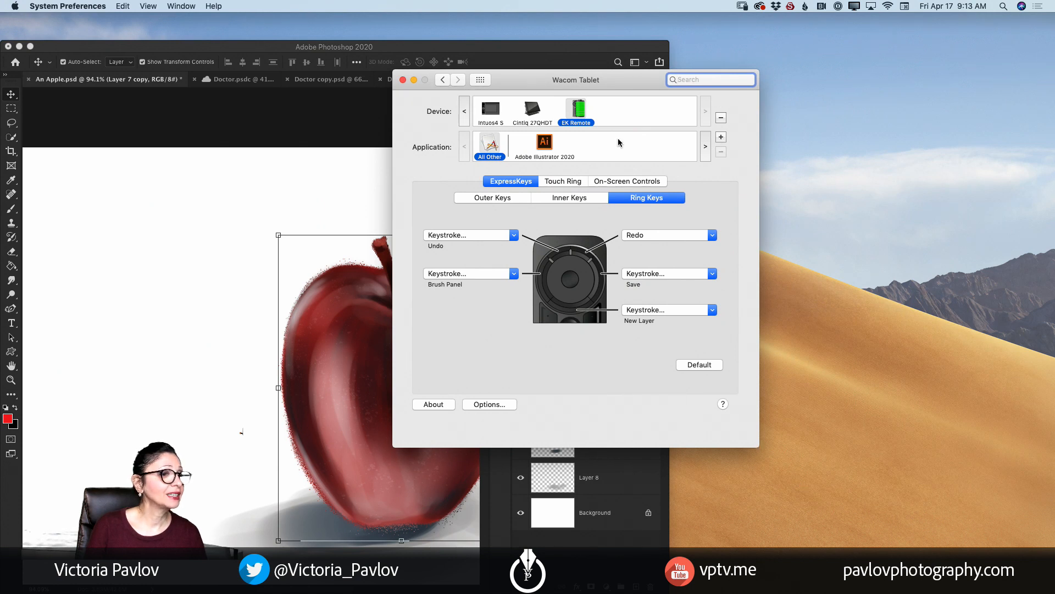
left_click(721, 136)
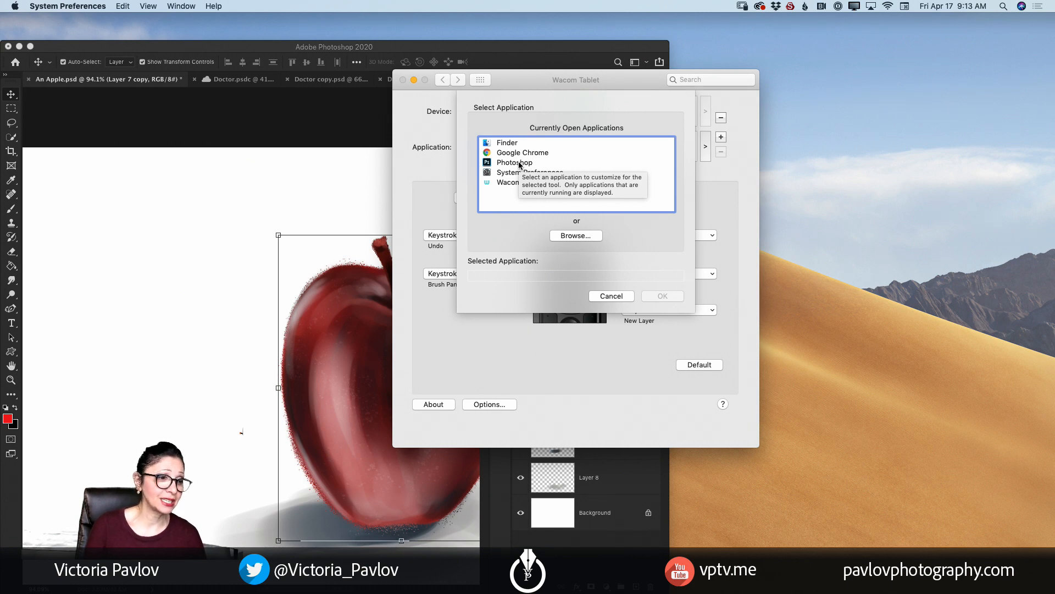
left_click(519, 164)
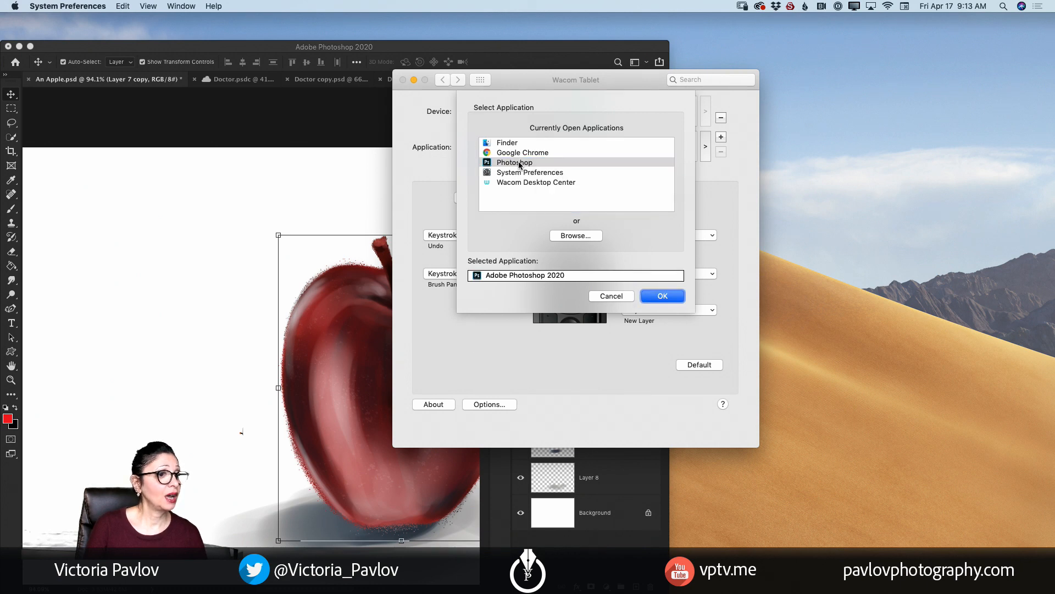
left_click(610, 296)
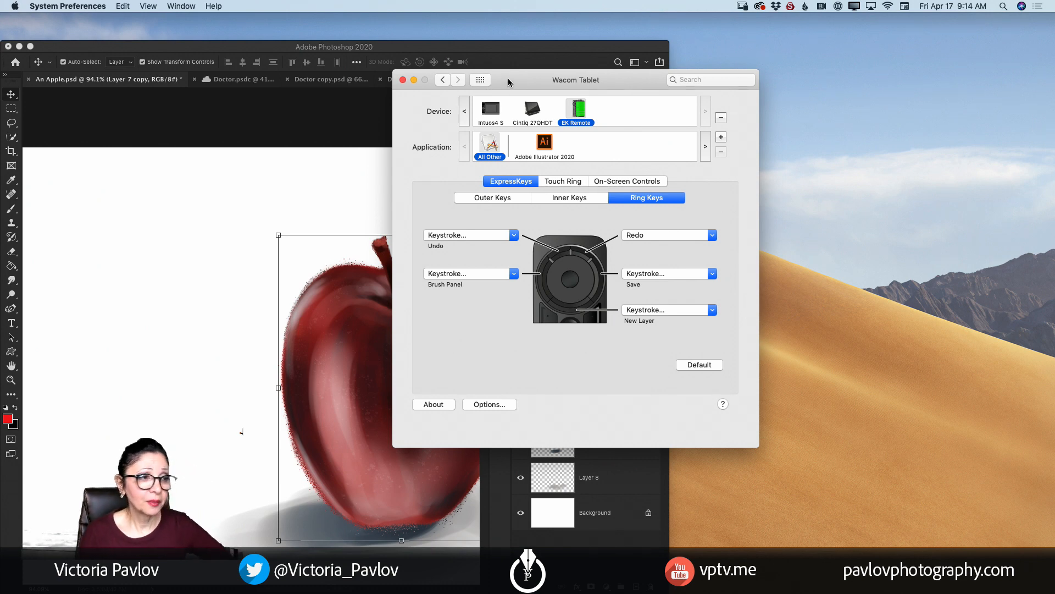
- Move the Wacom Tablet window out of view, return to Photoshop and enlarge its window to fill the screen
left_click_drag(509, 80, 1054, 138)
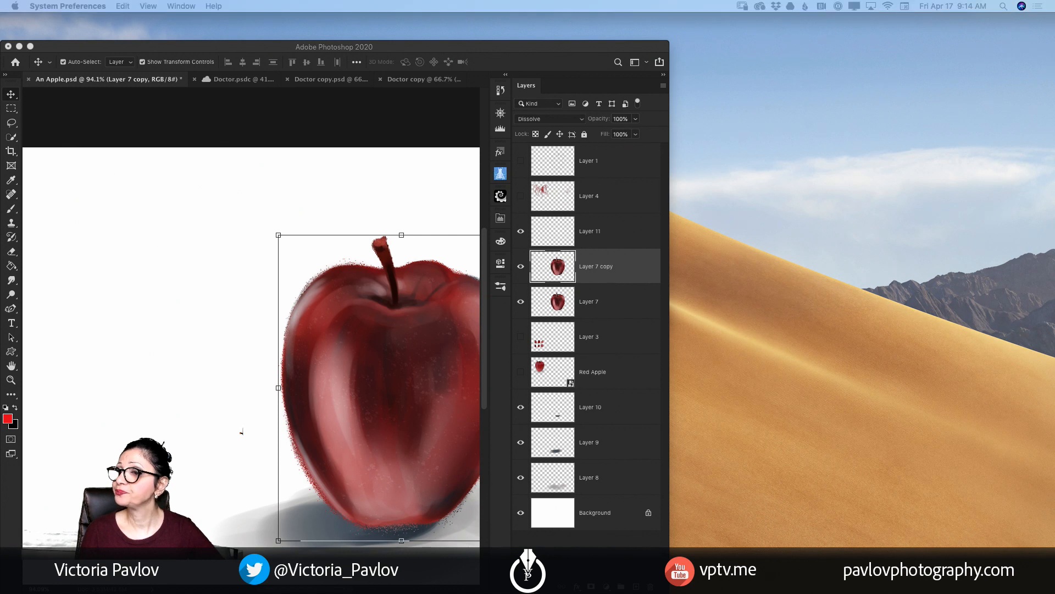
left_click(242, 432)
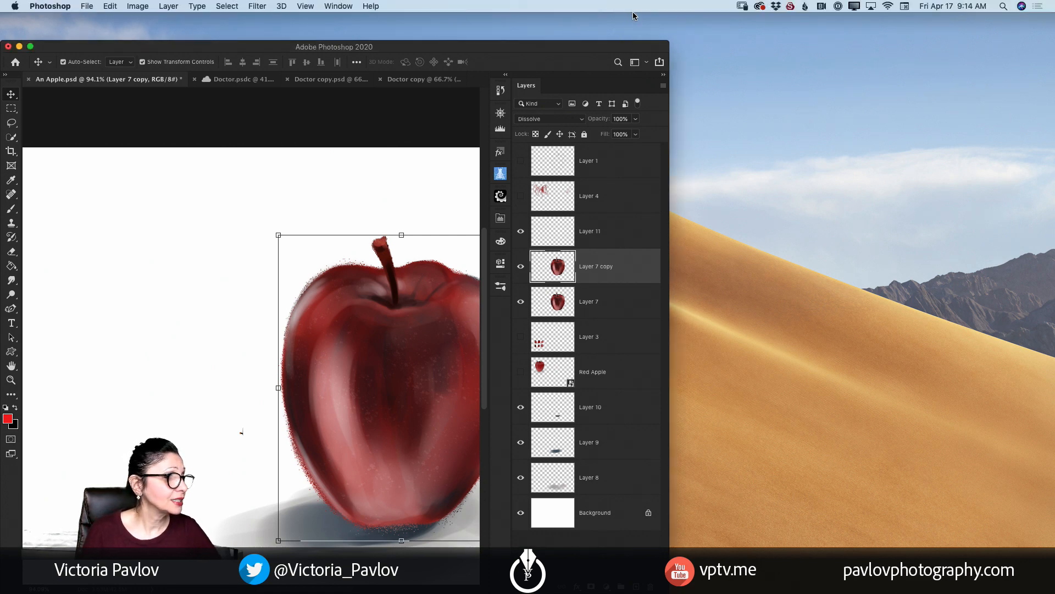
left_click_drag(557, 43, 557, 15)
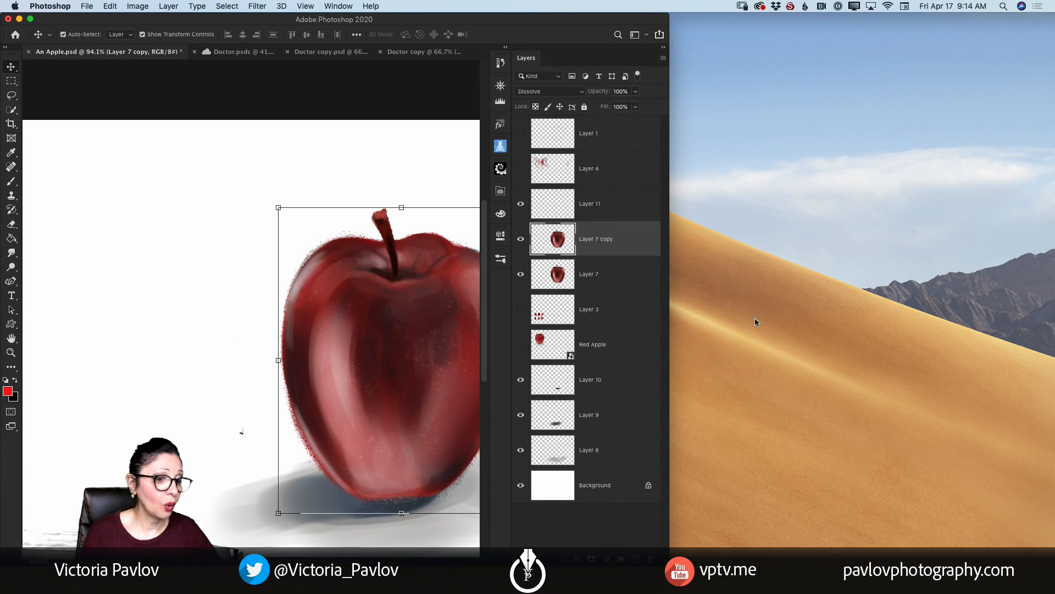
left_click_drag(705, 559, 1051, 589)
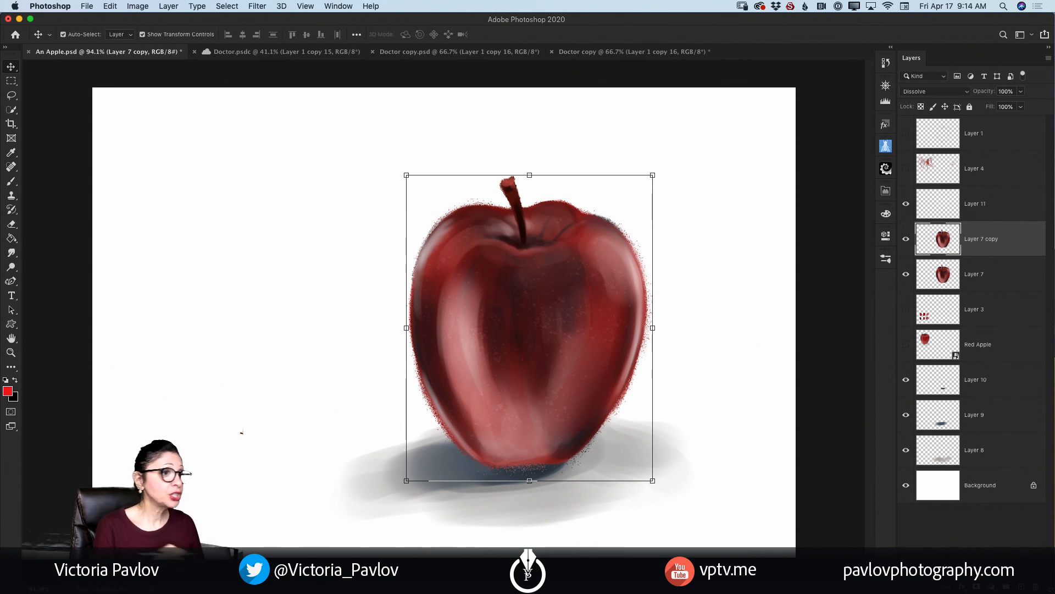
- Create a new 1185 x 1361 px document at 72 pixels/inch in RGB Color with a white background
left_click(87, 6)
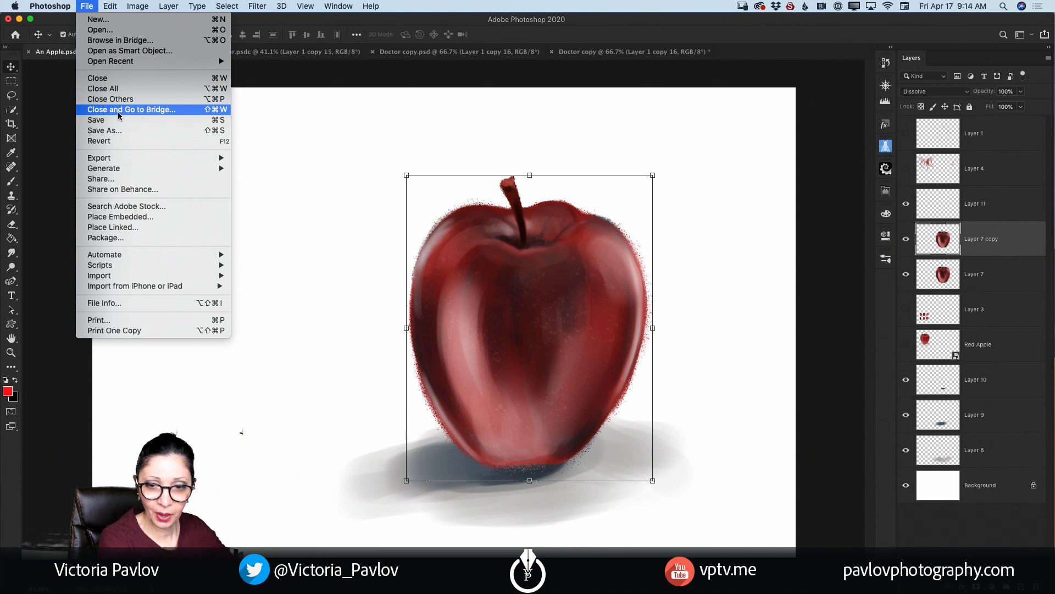
left_click(137, 21)
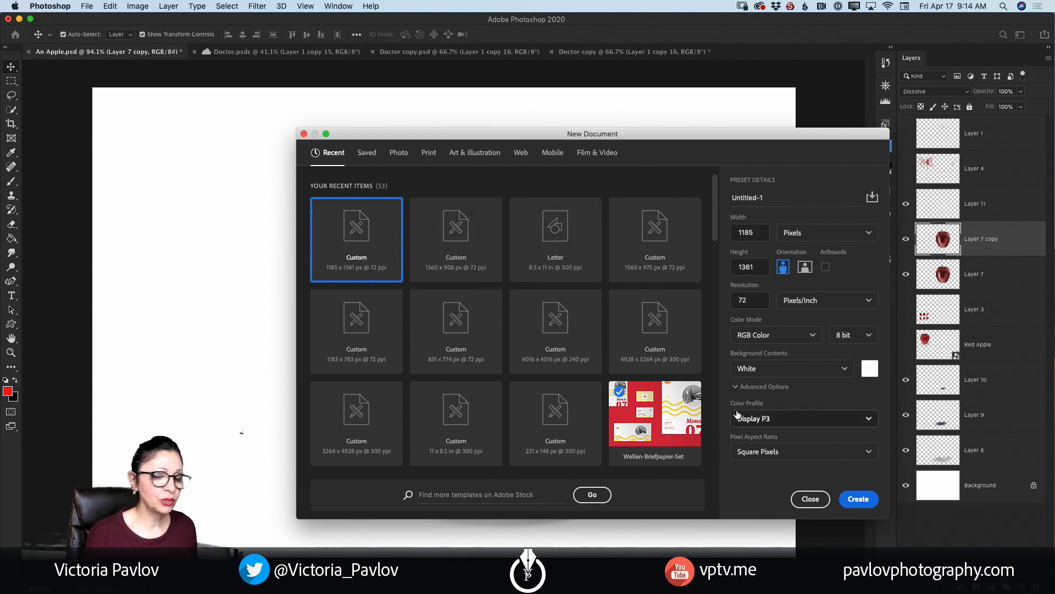
left_click(858, 499)
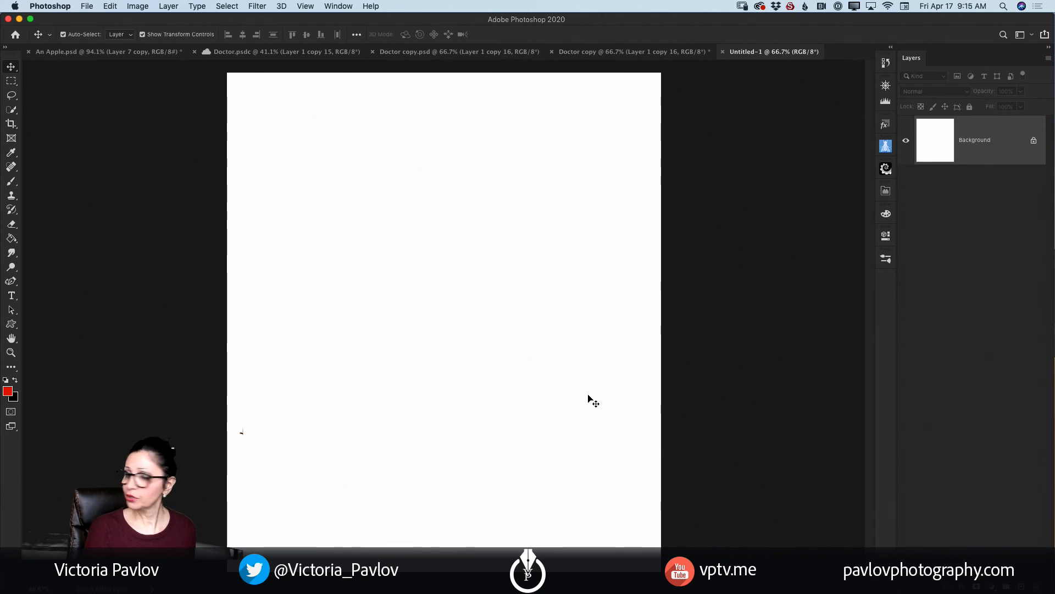
- Choose the Brush tool with the Hard Round preset and enlarge the brush to 40 px
left_click_drag(7, 188, 36, 184)
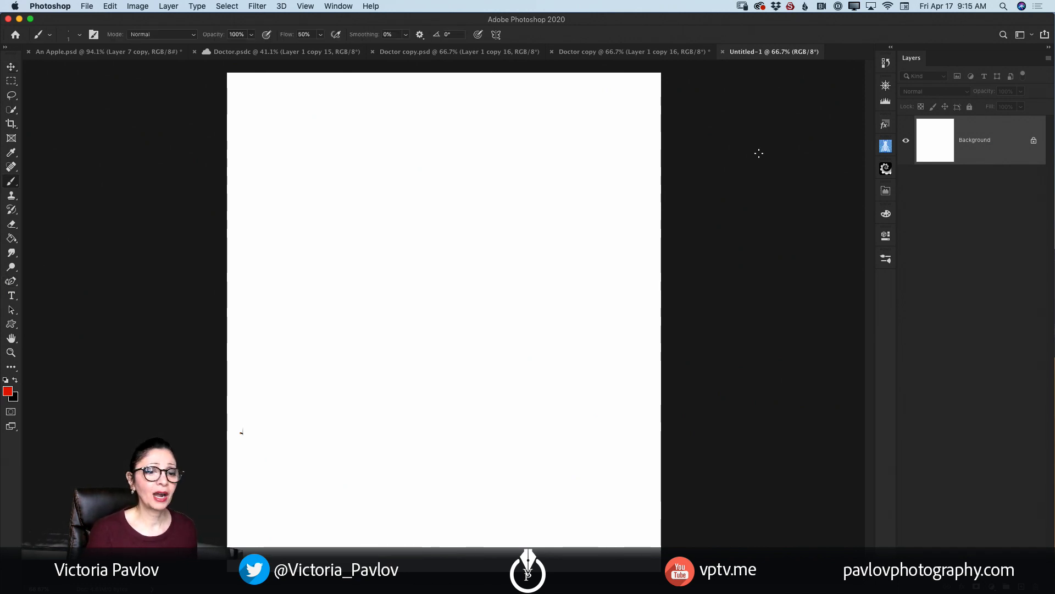
left_click(886, 258)
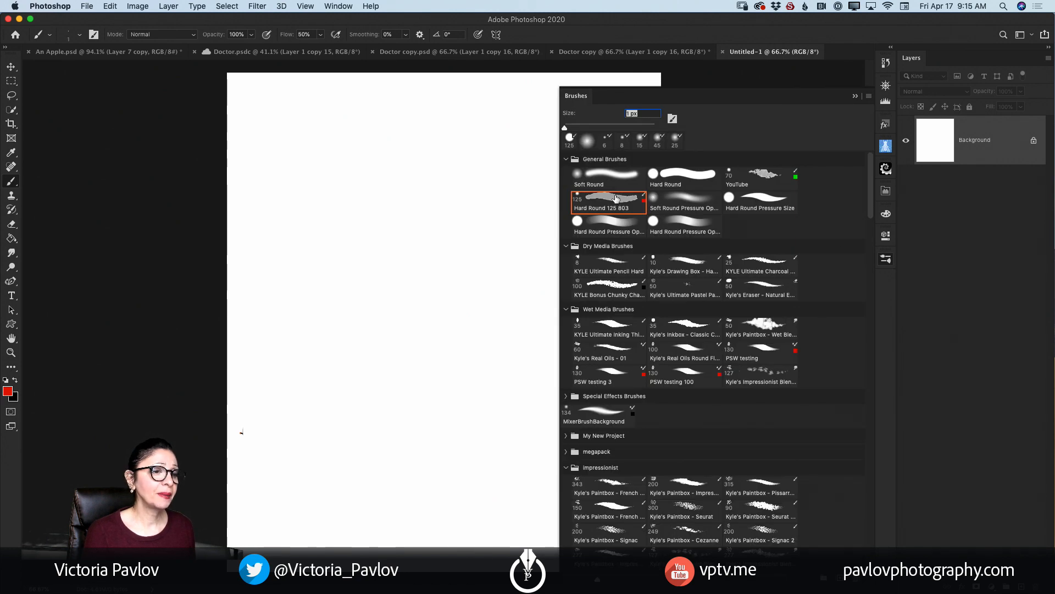
left_click(696, 178)
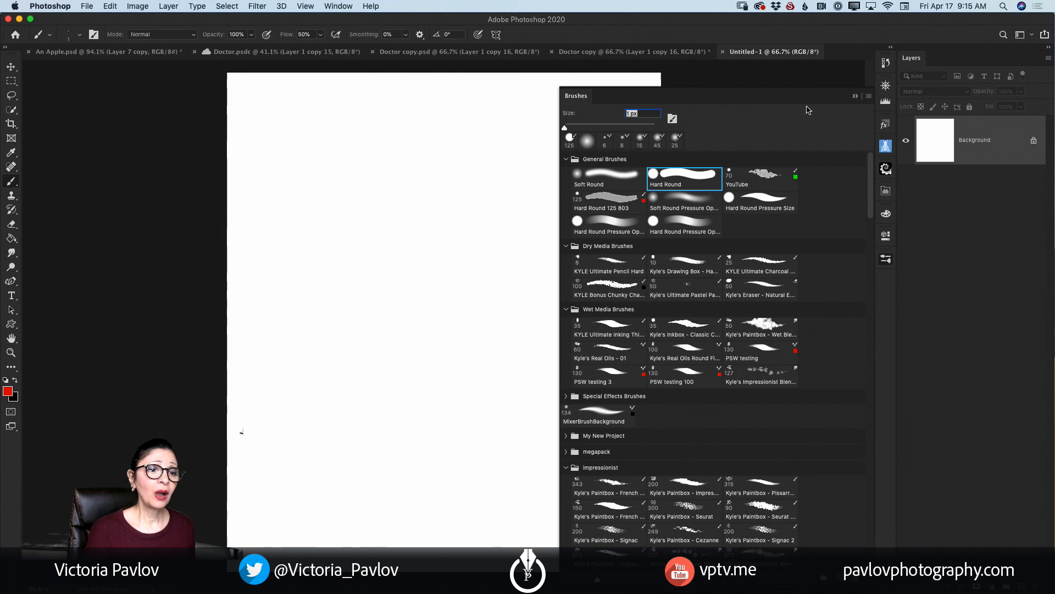
left_click(855, 97)
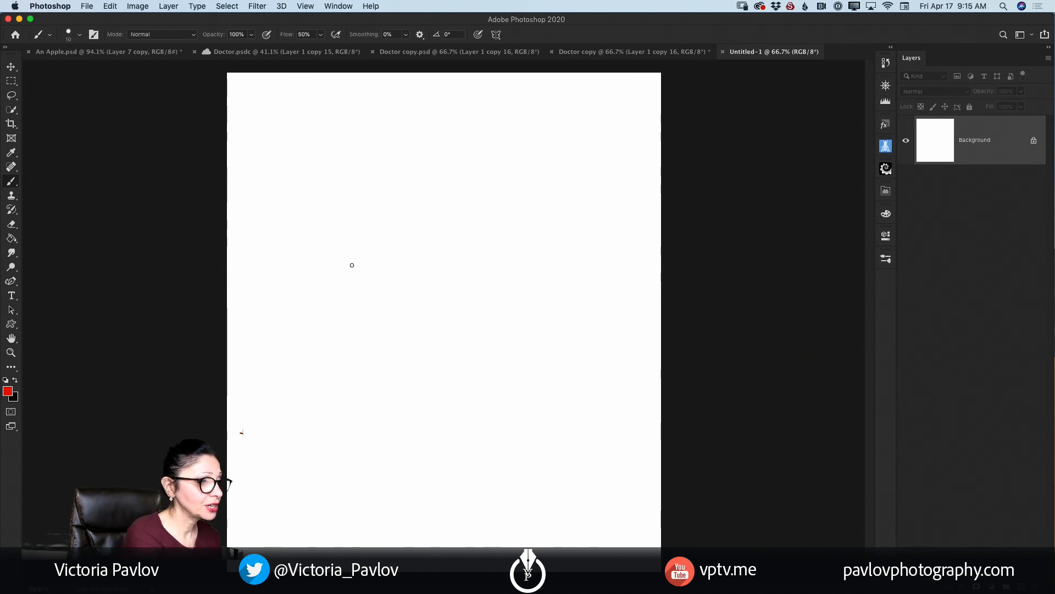
key("bracketright")
key("bracketright")
key("bracketright")
key("bracketright")
key("bracketright")
key("bracketright")
key("bracketright")
key("bracketright")
key("bracketright")
key("bracketright")
key("bracketright")
key("bracketright")
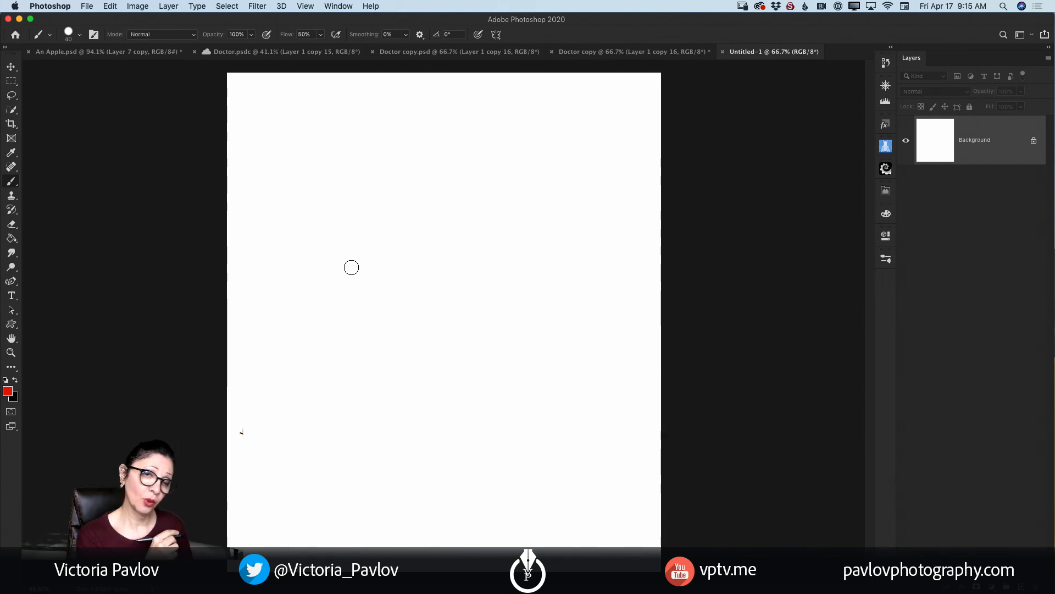
- Paint a long red horizontal band mid-canvas with overlapping strokes, and four rows of shorter red strokes beneath it
left_click_drag(329, 281, 501, 284)
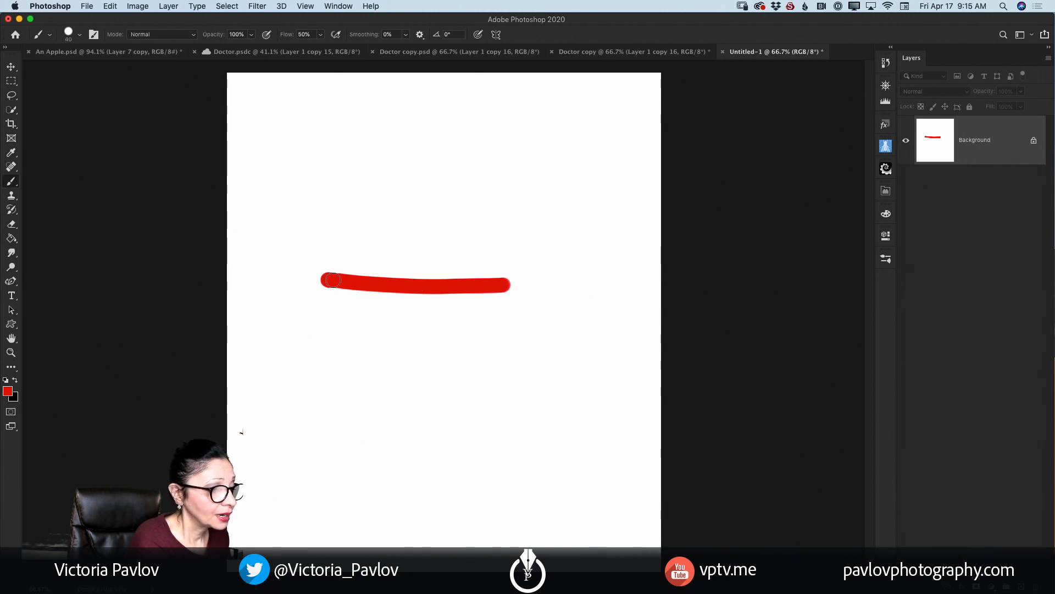
mouse_move(333, 281)
left_mouse_down()
mouse_move(520, 280)
mouse_move(327, 281)
mouse_move(549, 286)
left_mouse_up()
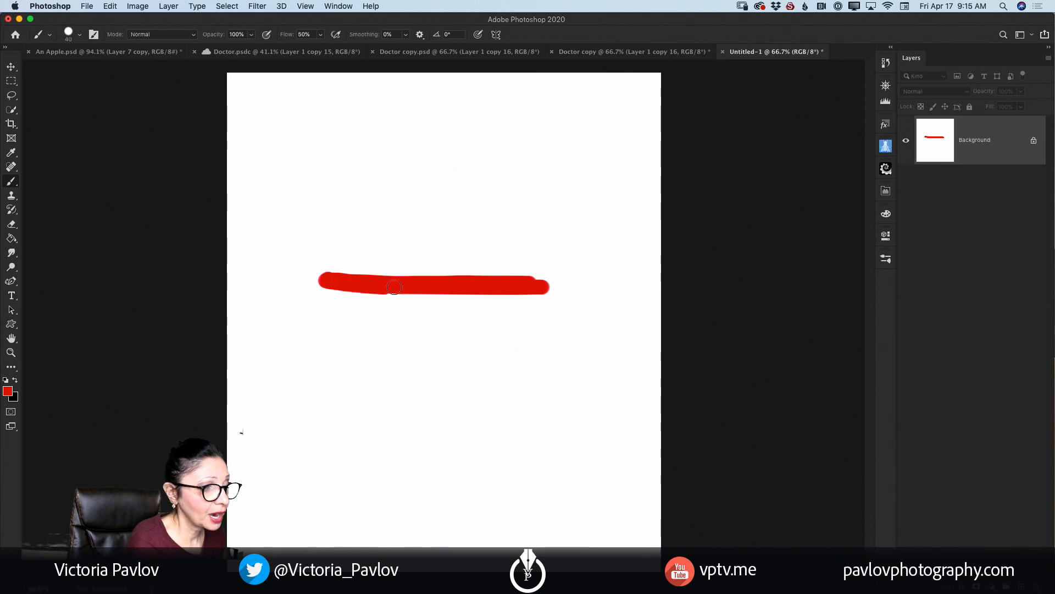
left_click_drag(395, 287, 554, 288)
left_click_drag(358, 340, 487, 343)
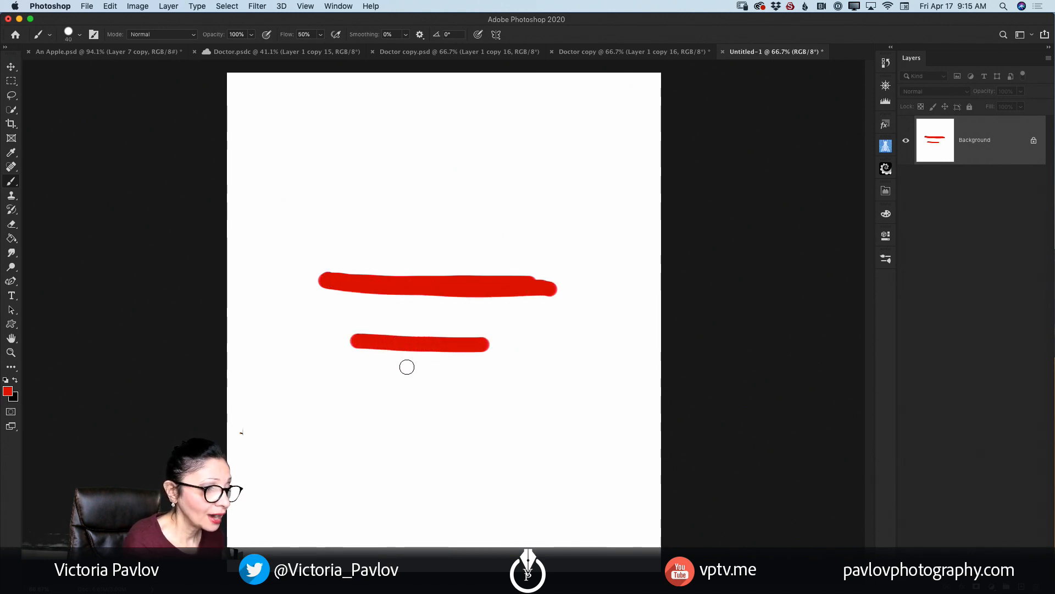
left_click_drag(363, 374, 466, 374)
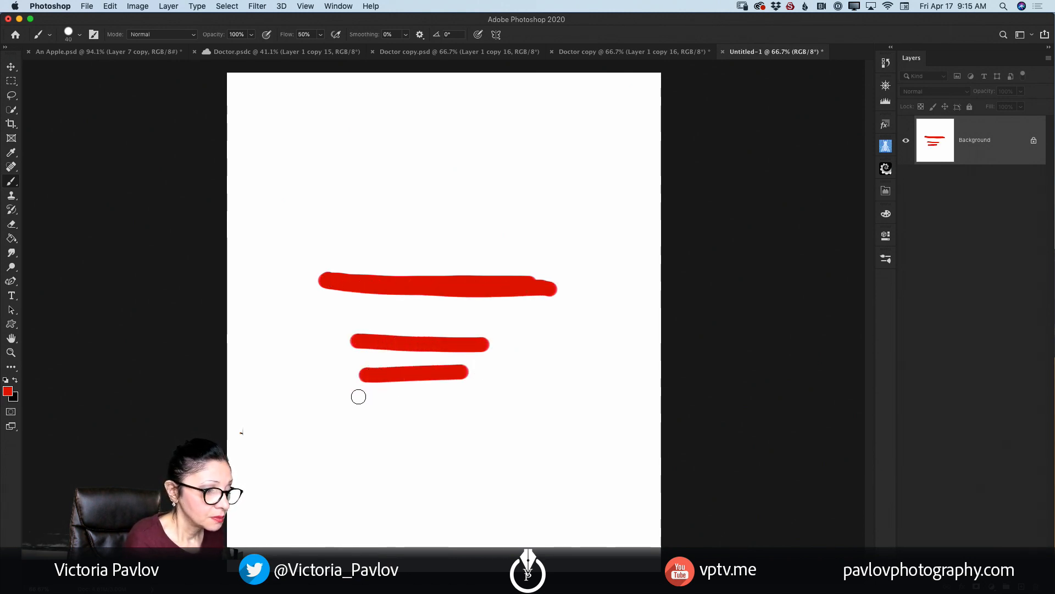
left_click_drag(354, 397, 480, 398)
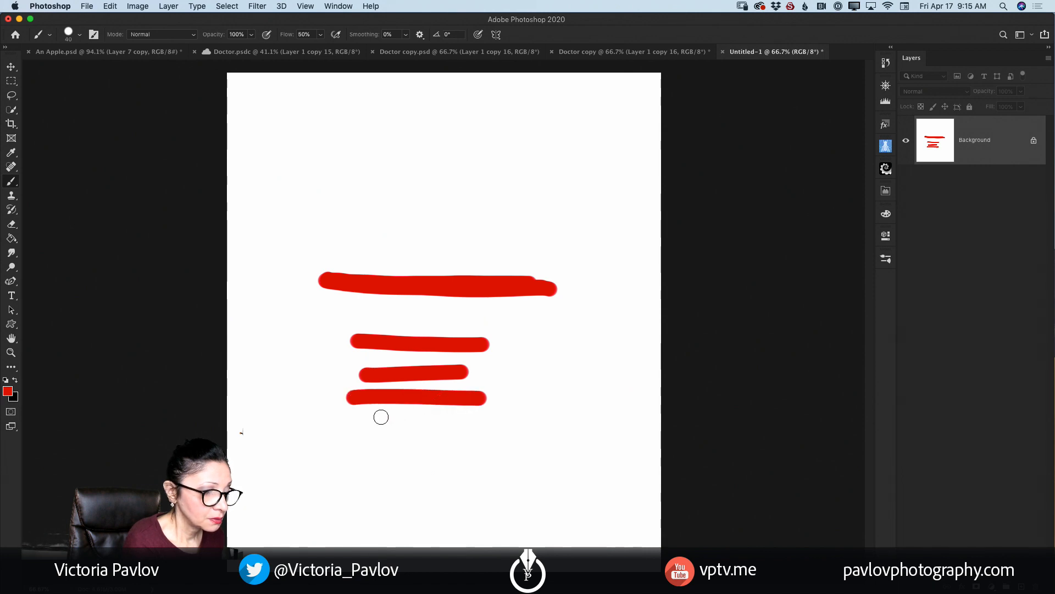
left_click_drag(380, 417, 453, 423)
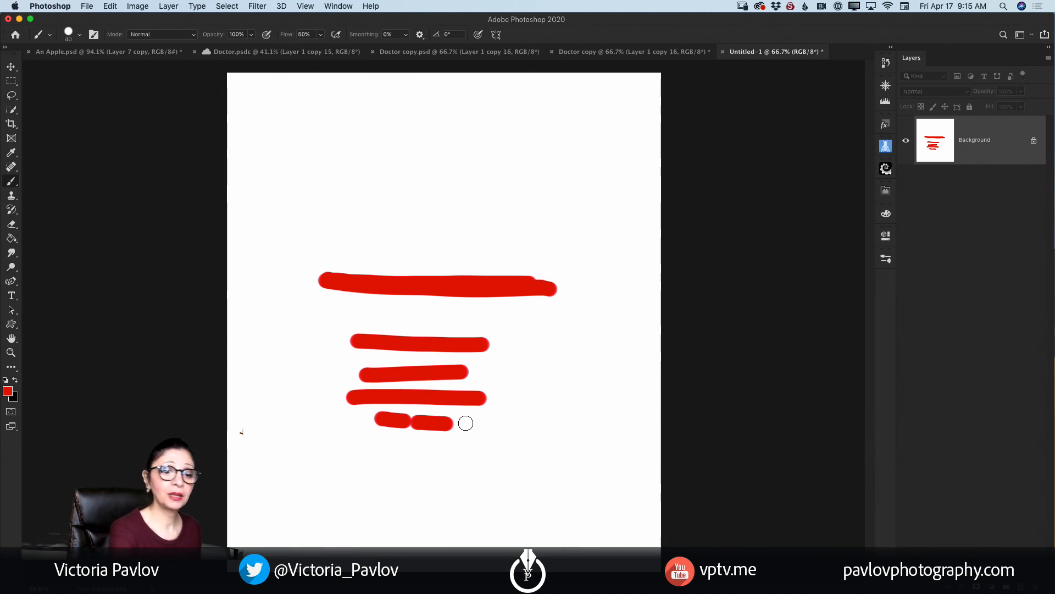
- Switch to the Soft Round Pressure Opacity brush and paint soft red strokes of varying pen pressure above and below the solid ones
left_click(885, 259)
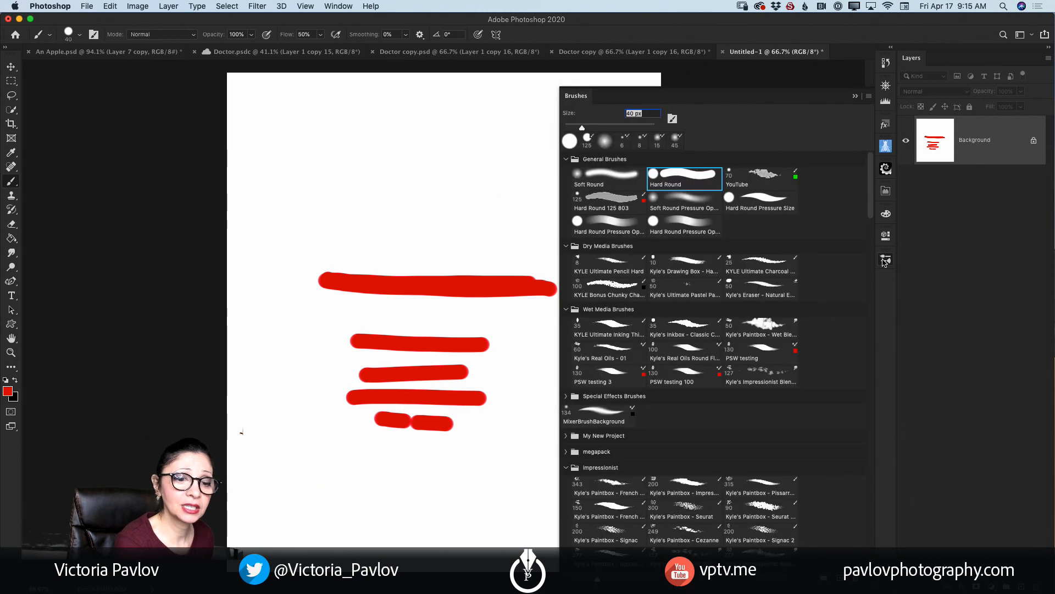
left_click(684, 202)
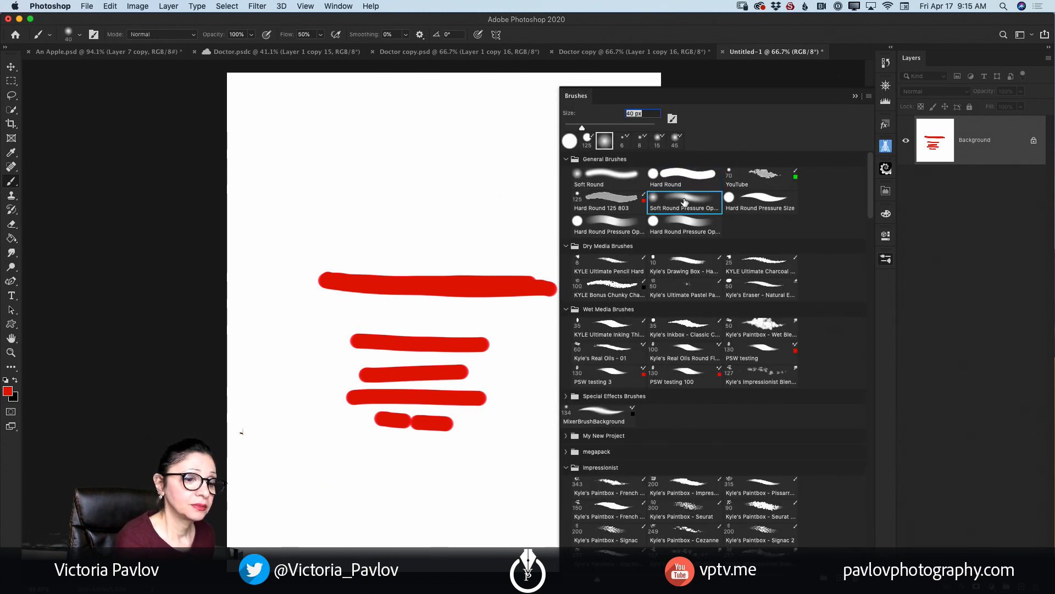
left_click(854, 96)
left_click_drag(355, 183, 470, 187)
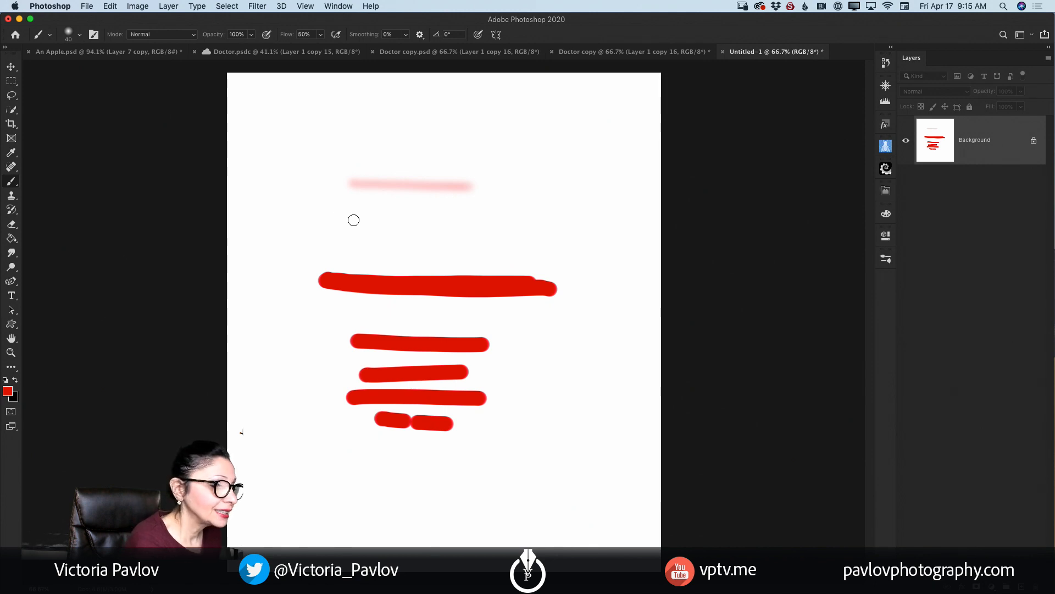
left_click_drag(351, 218, 438, 226)
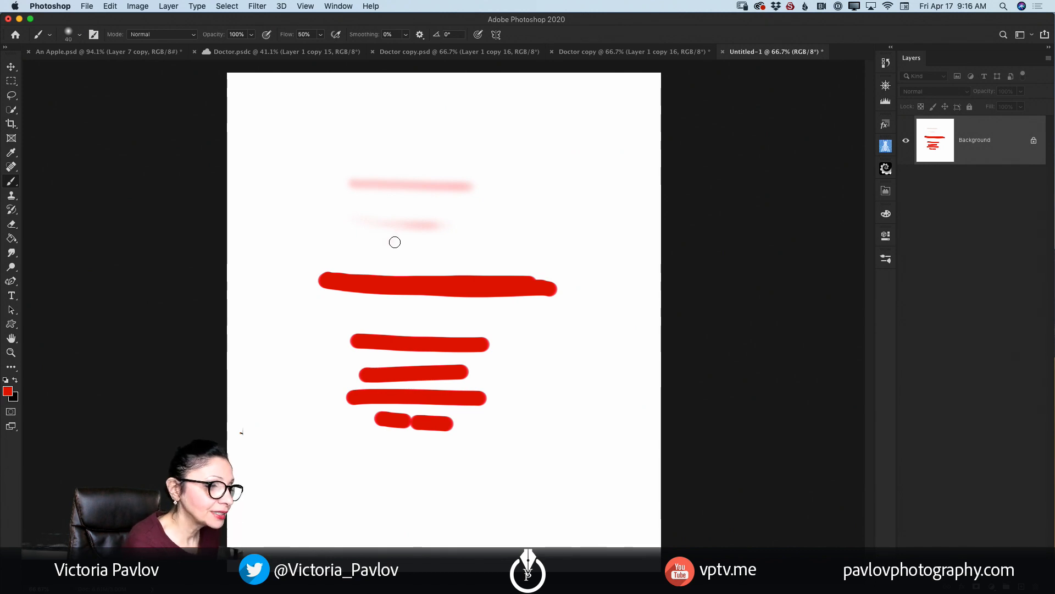
left_click_drag(394, 242, 514, 243)
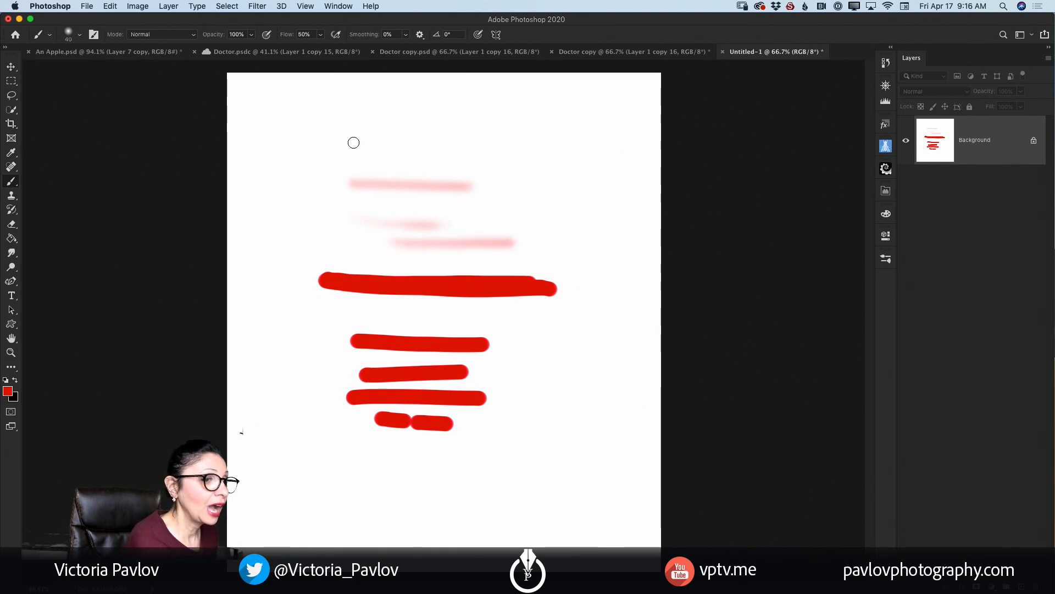
left_click_drag(352, 142, 551, 142)
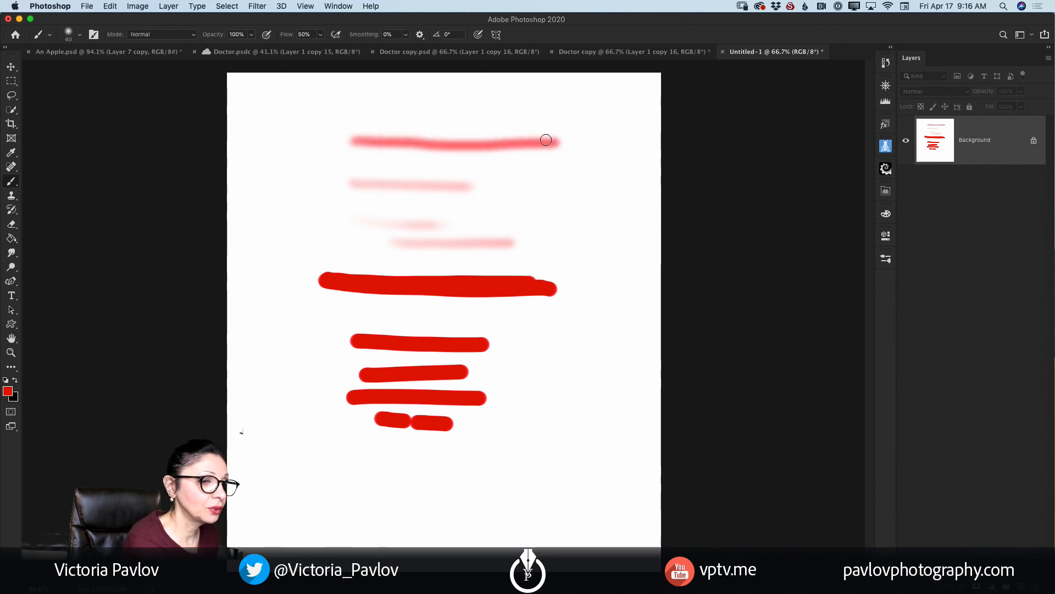
left_click_drag(358, 141, 570, 141)
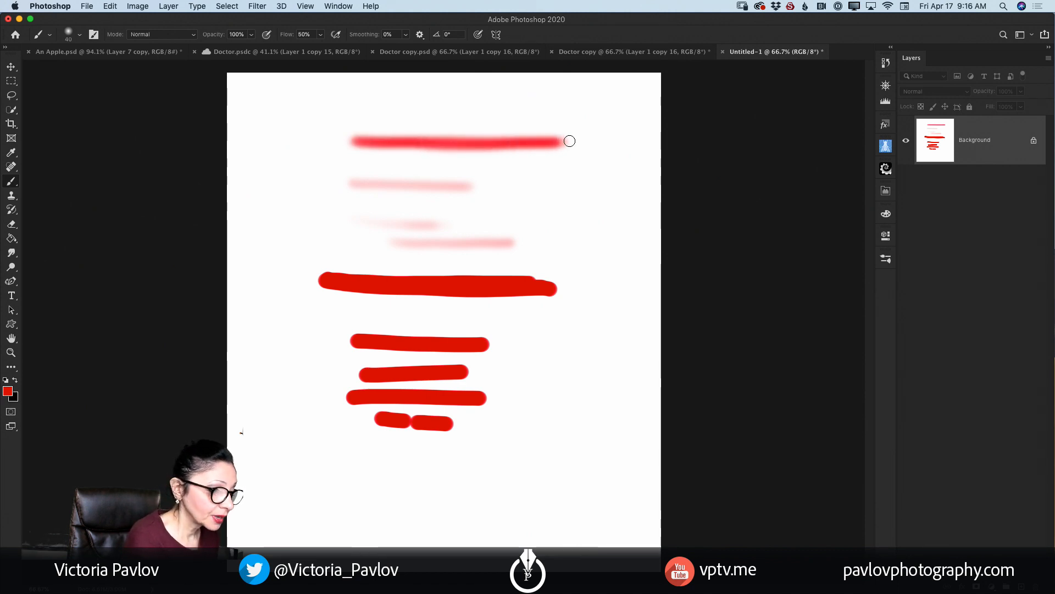
mouse_move(312, 481)
left_mouse_down()
mouse_move(428, 466)
mouse_move(372, 476)
mouse_move(479, 471)
mouse_move(365, 471)
mouse_move(424, 469)
mouse_move(427, 490)
mouse_move(394, 496)
mouse_move(493, 492)
left_mouse_up()
left_click_drag(437, 515, 509, 511)
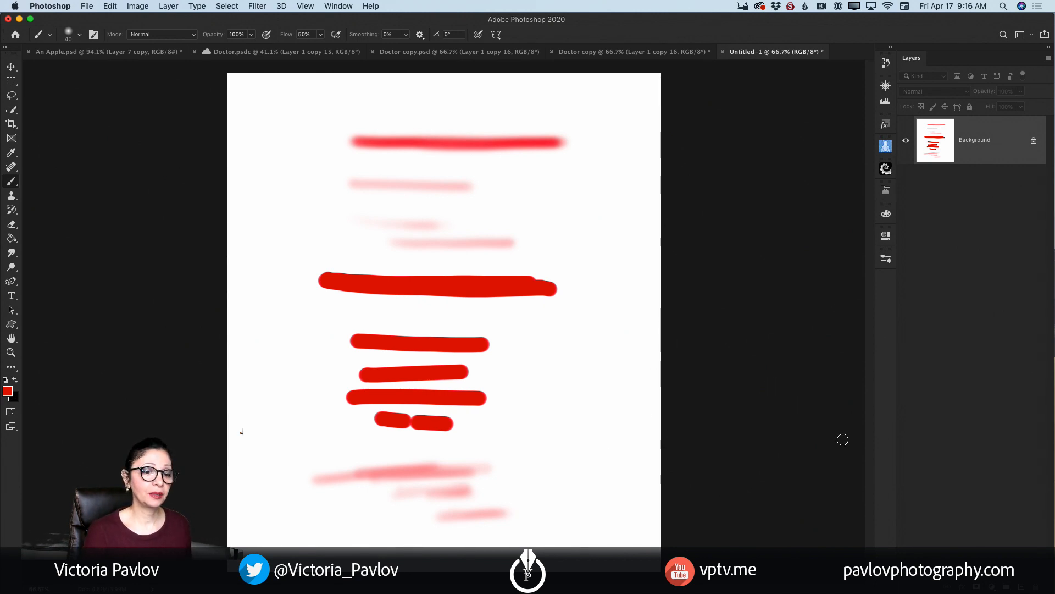
left_click(886, 260)
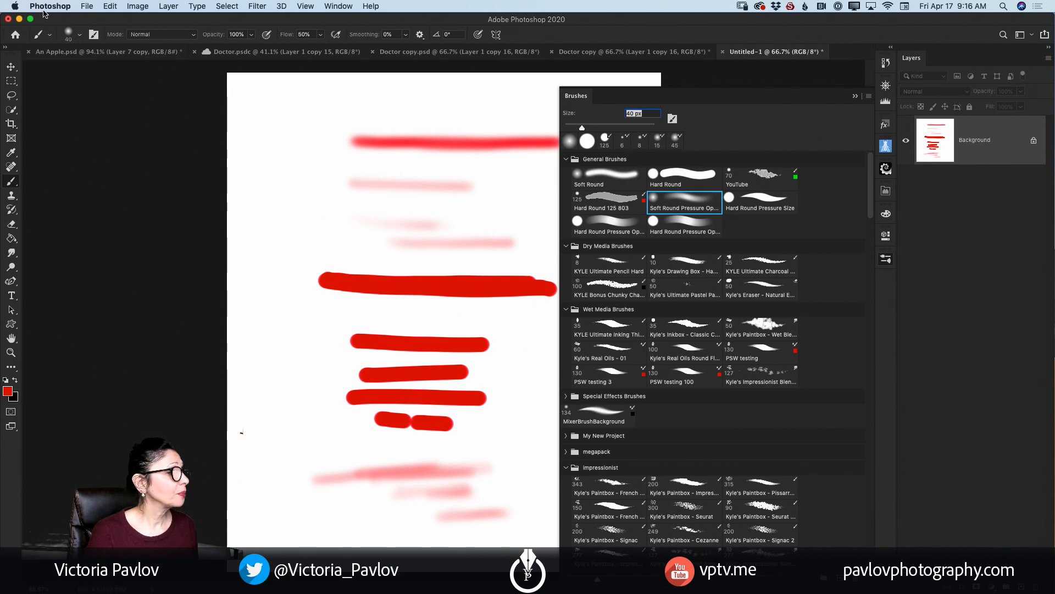
left_click(70, 38)
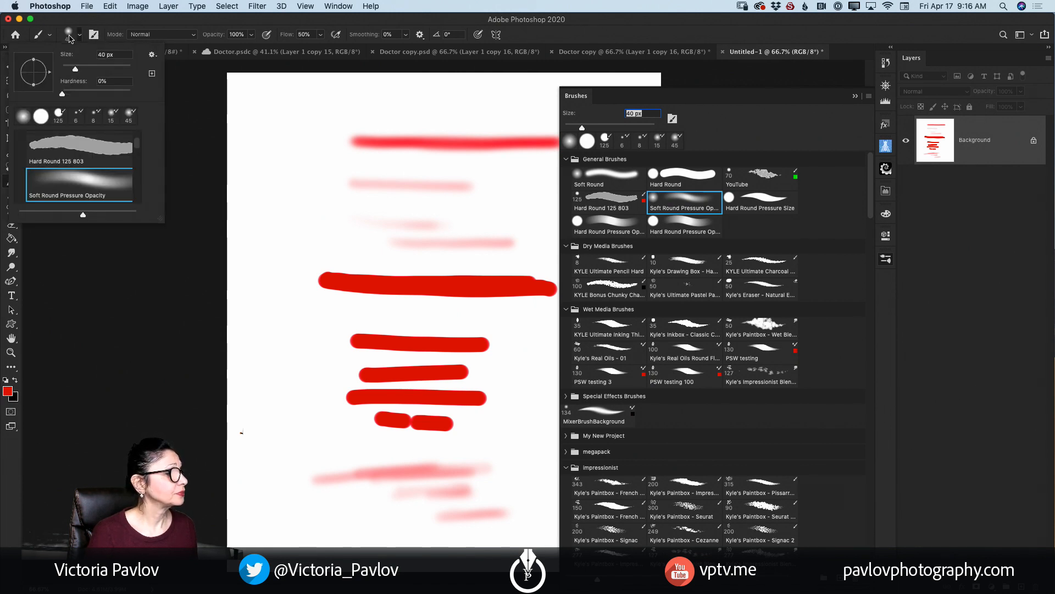
left_click(577, 105)
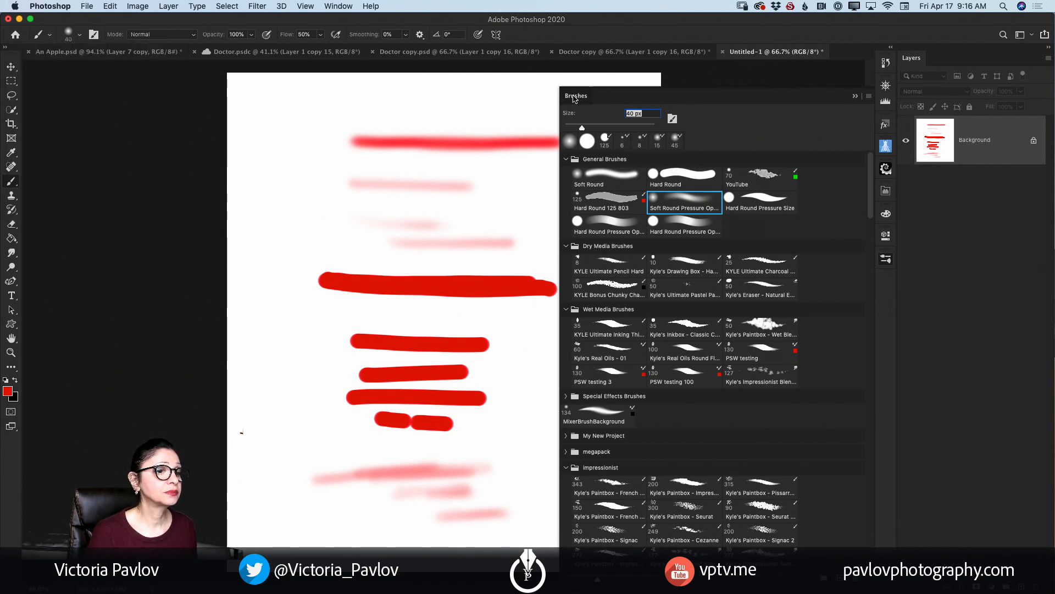
left_click(573, 98)
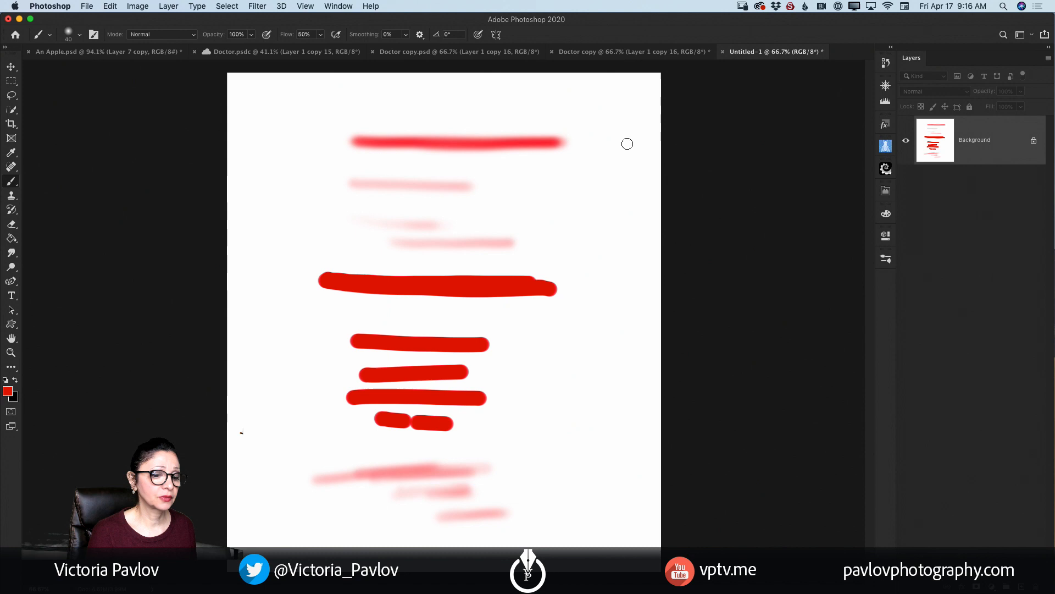
- Open the Brush Settings, collapse the Brushes presets, and widen the settings window over the canvas to show more brush tips
left_click(886, 257)
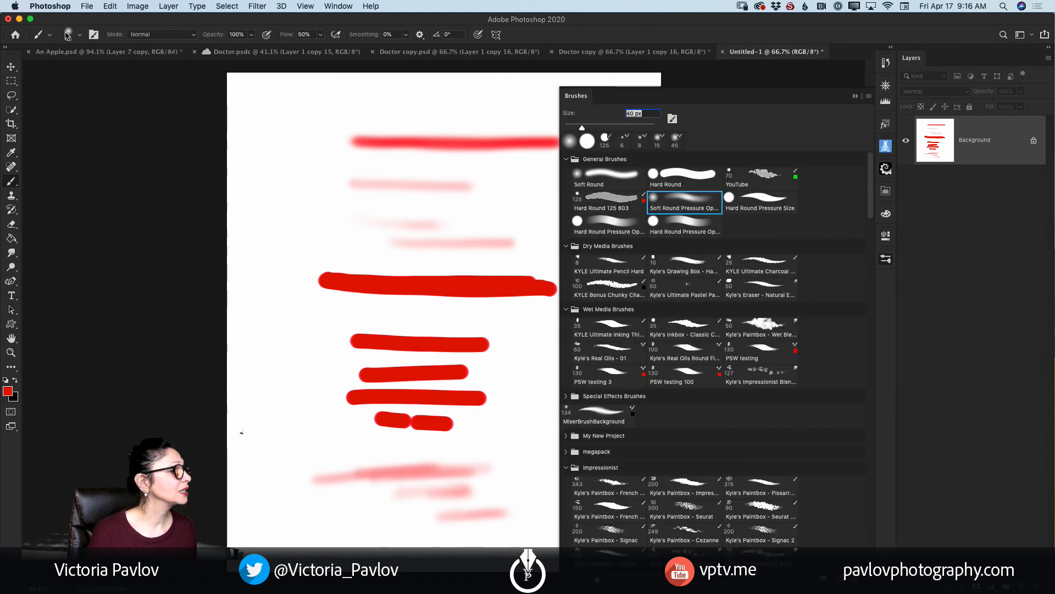
left_click(91, 35)
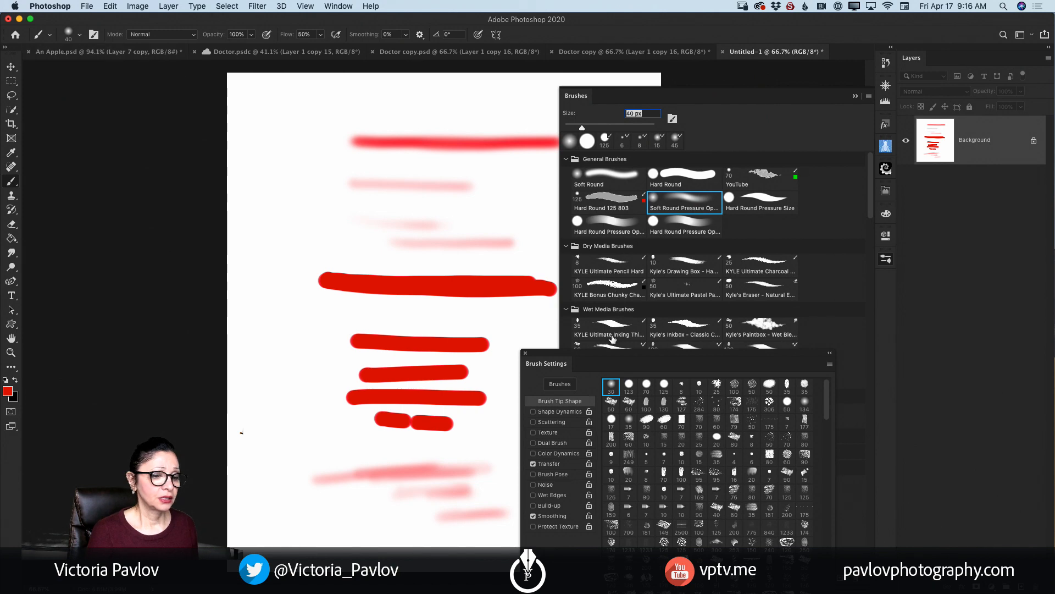
left_click_drag(611, 353, 204, 89)
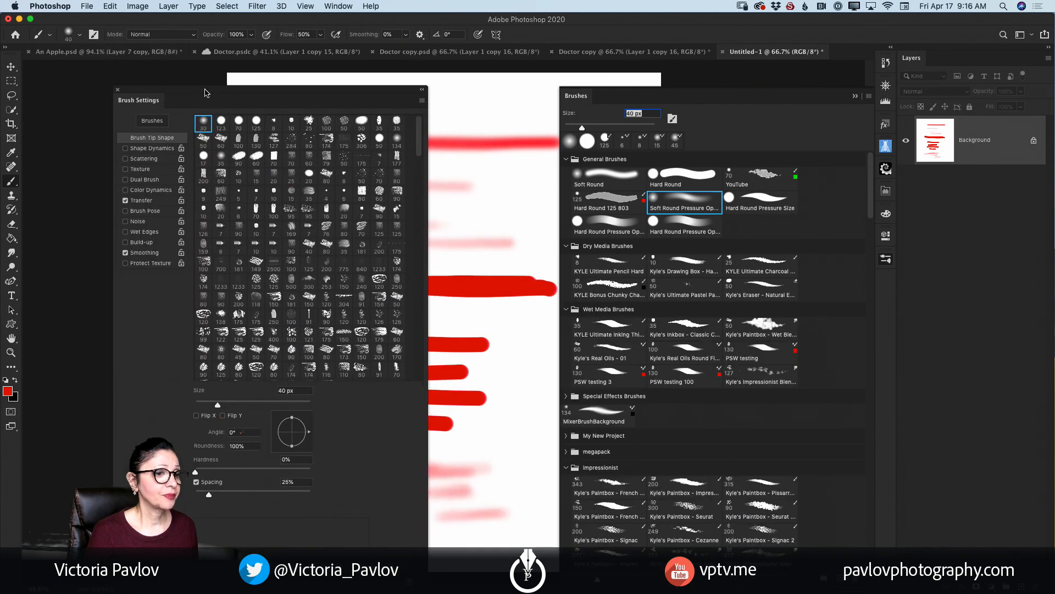
left_click(855, 97)
left_click_drag(423, 543, 786, 541)
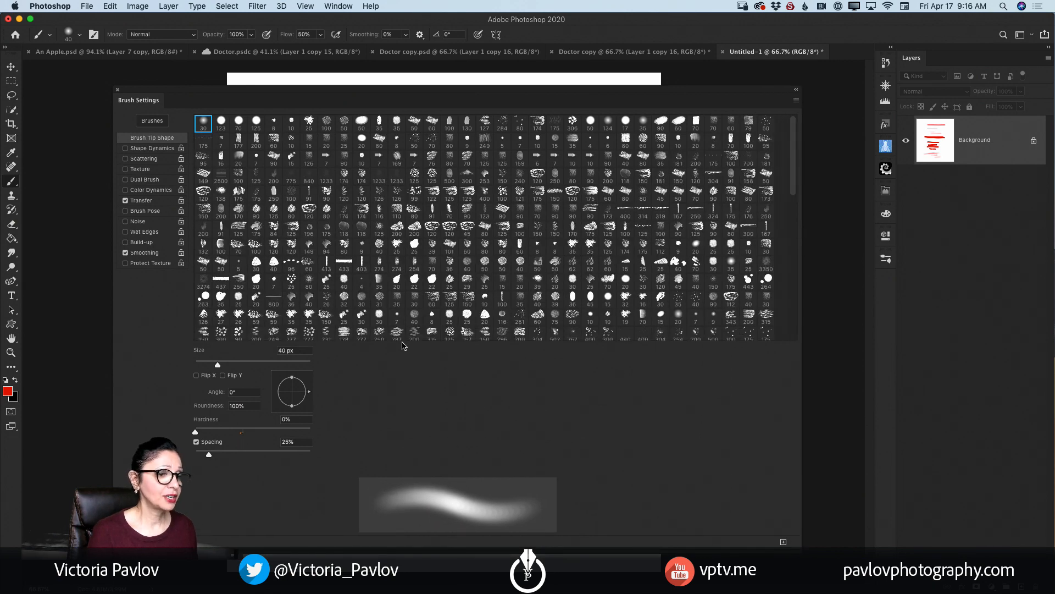
- Enable Shape Dynamics for the brush, with Size Jitter at 18% controlled by Pen Pressure
left_click(152, 149)
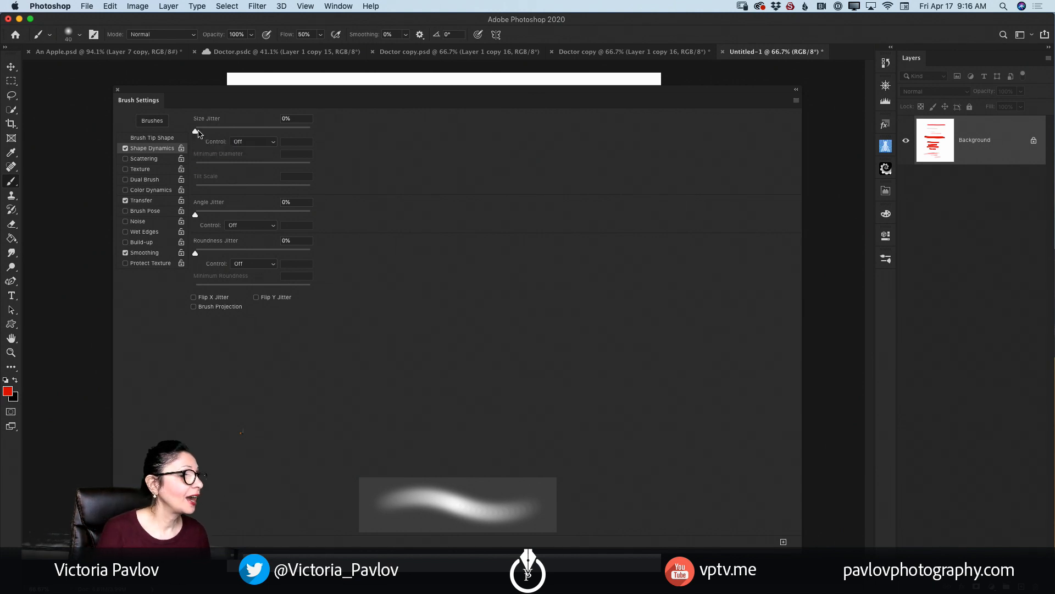
left_click(215, 131)
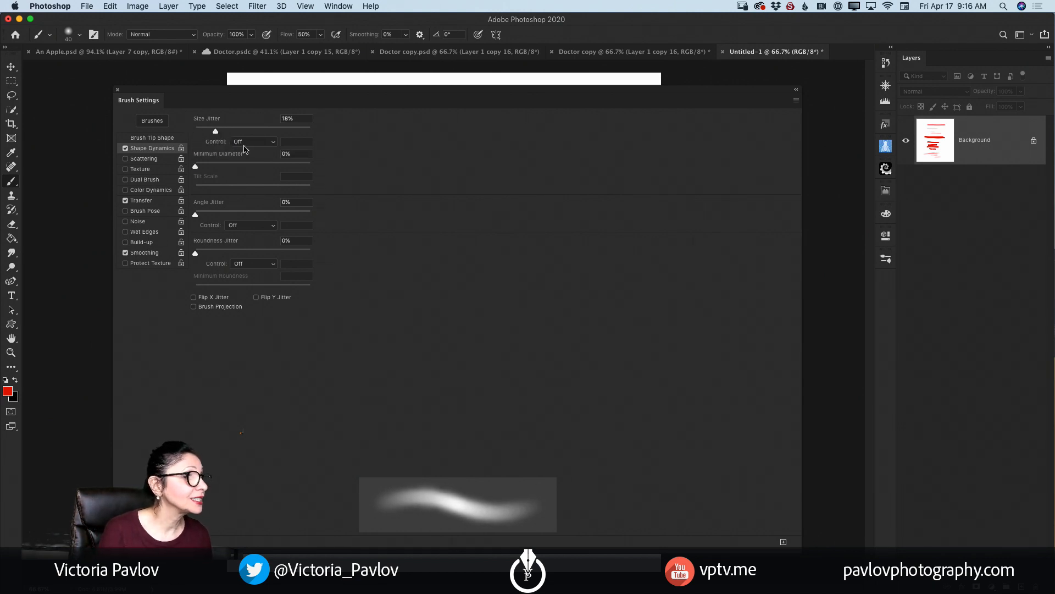
left_click(245, 144)
left_click(247, 143)
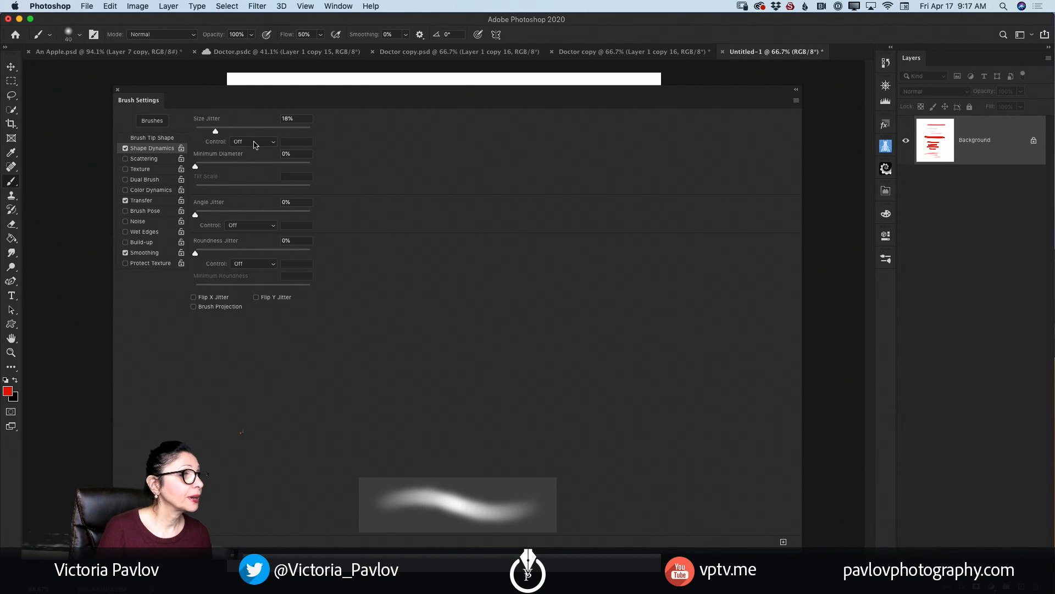
left_click(254, 142)
left_click(257, 159)
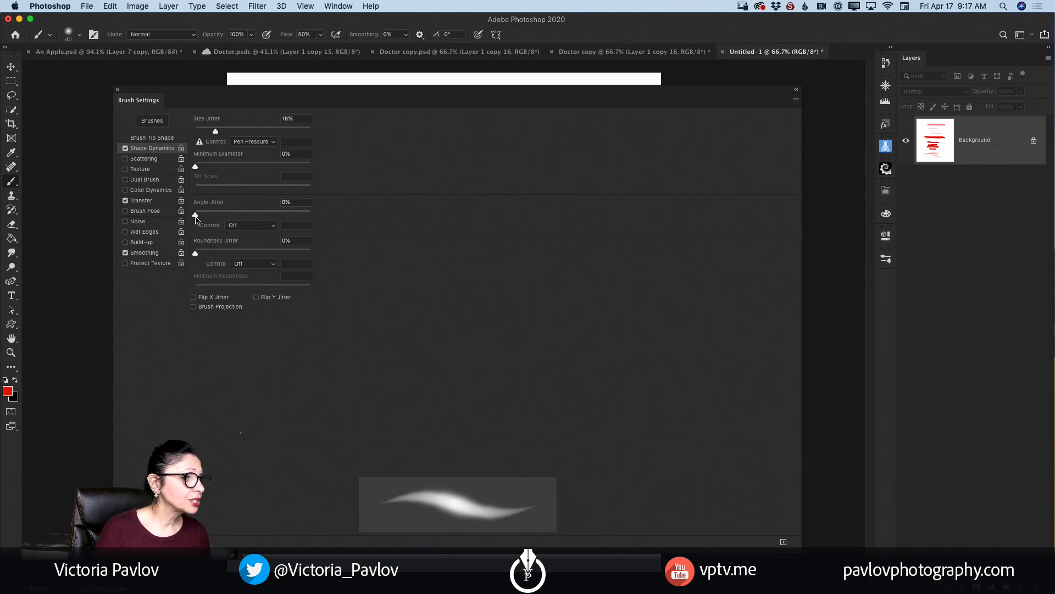
- Set the Angle Jitter to 13% and review its control options, leaving the control Off
left_click_drag(196, 214, 211, 218)
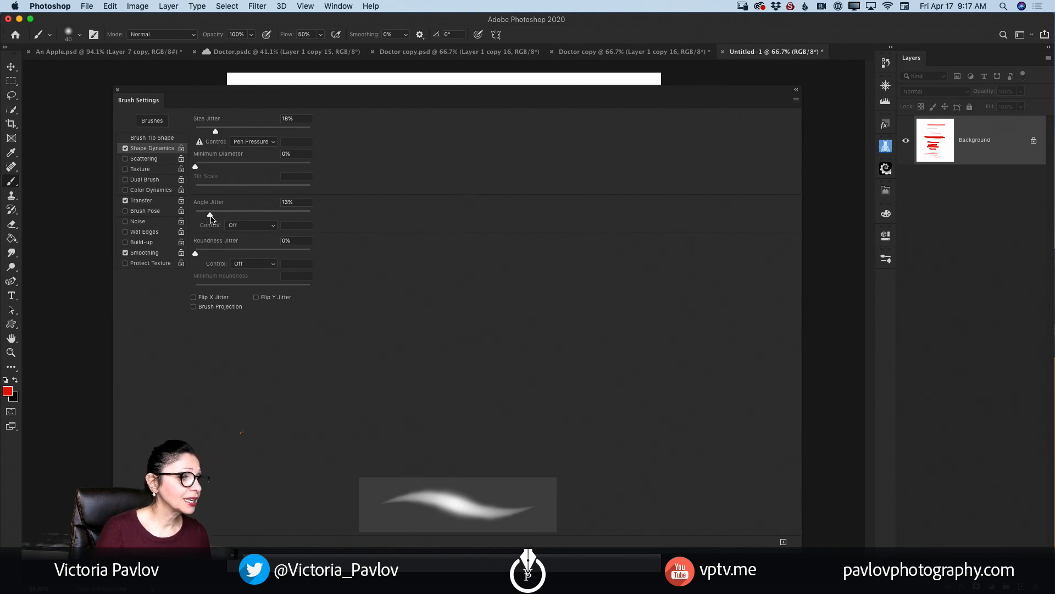
left_click(246, 225)
left_click(246, 229)
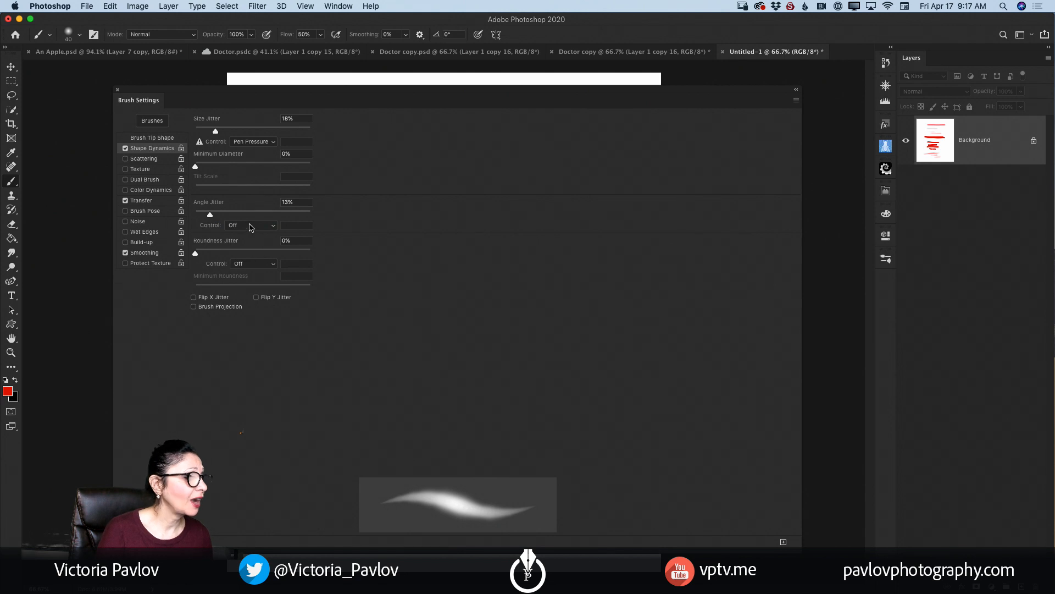
left_click(250, 226)
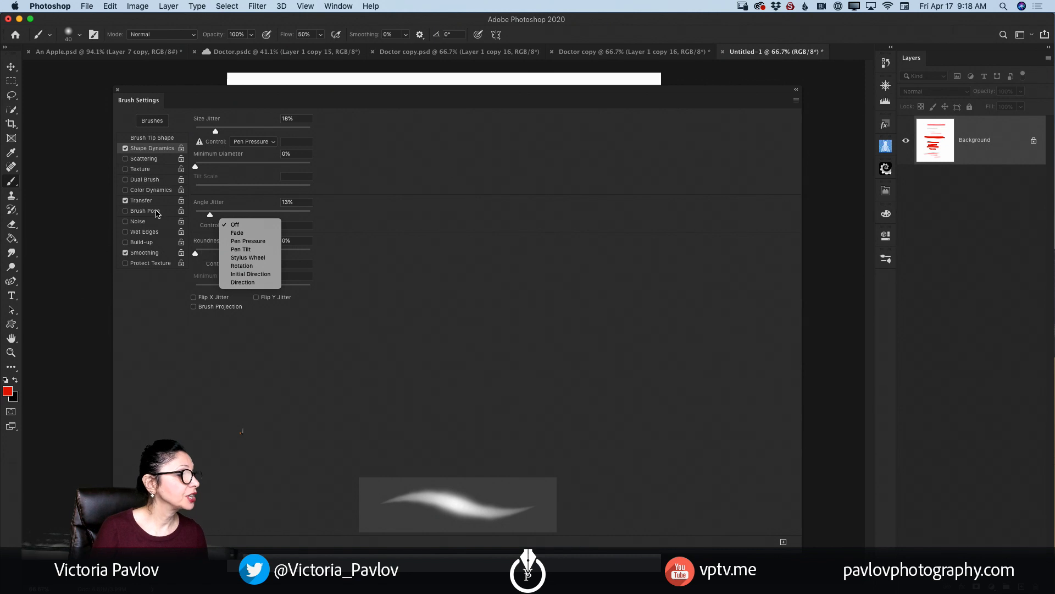
key("Escape")
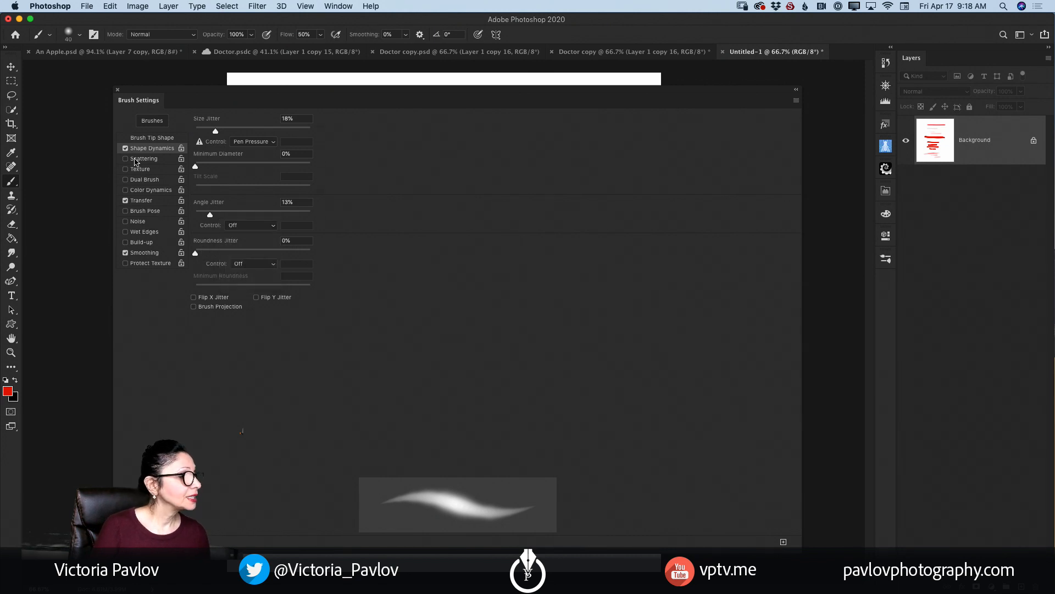
- Enable Scattering with Scatter at 186% controlled by Pen Pressure, and close the Brush Settings
left_click(135, 160)
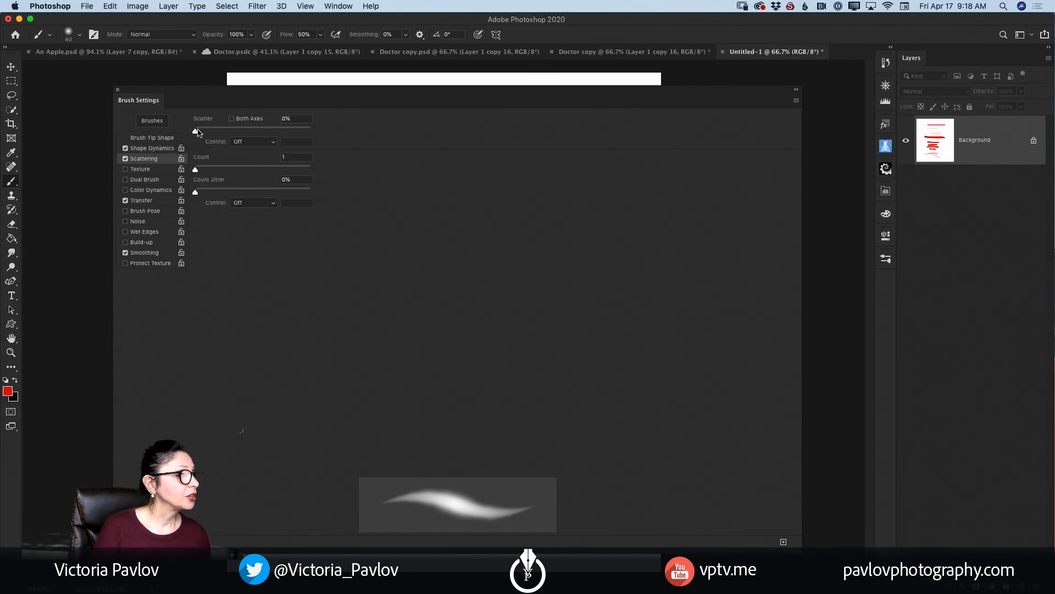
mouse_move(197, 132)
left_mouse_down()
mouse_move(228, 132)
mouse_move(218, 133)
left_mouse_up()
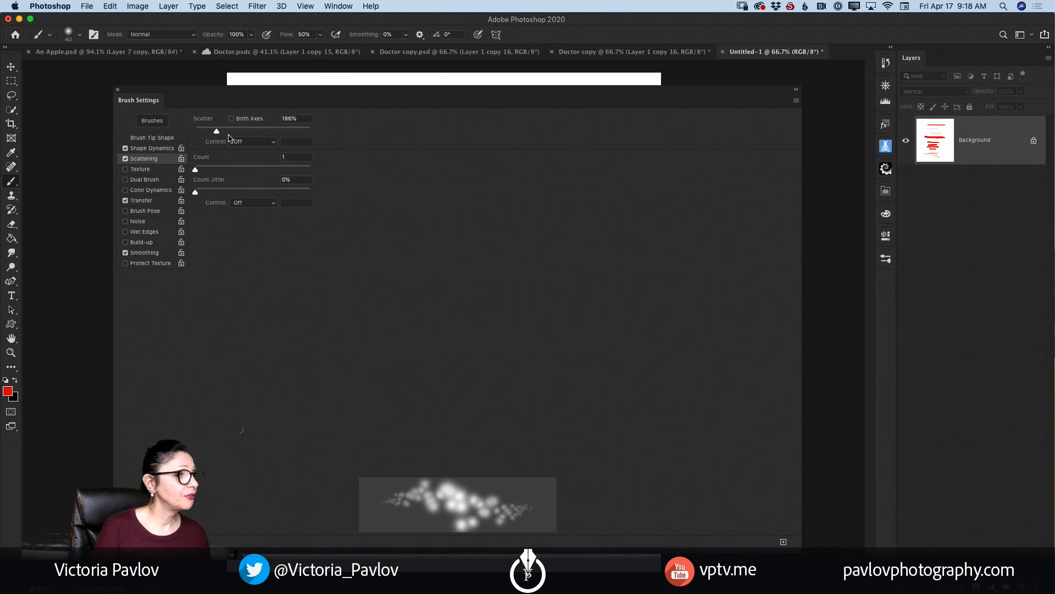
left_click(252, 143)
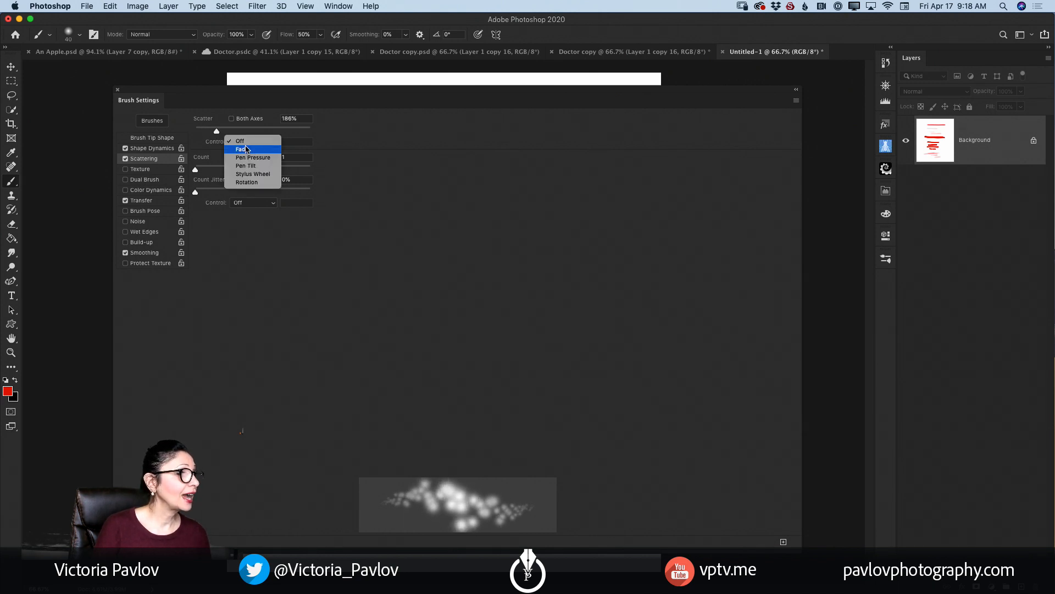
left_click(252, 157)
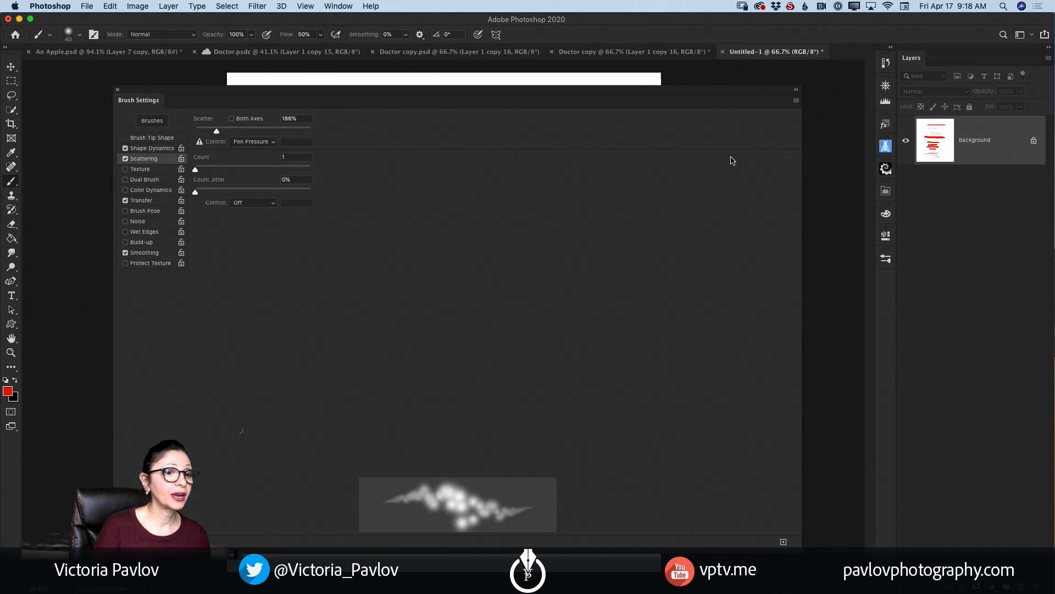
left_click(118, 90)
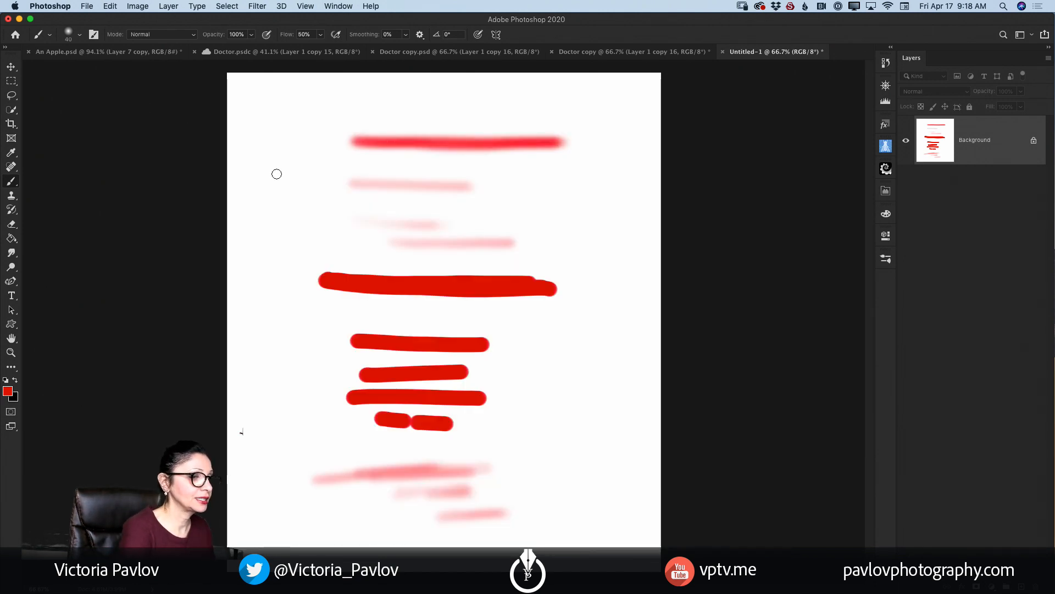
- Paint a thin test stroke beside the pale lines, enlarge the brush to 100 px, and paint scattered soft red strokes around the solid bands
left_click_drag(269, 244, 341, 222)
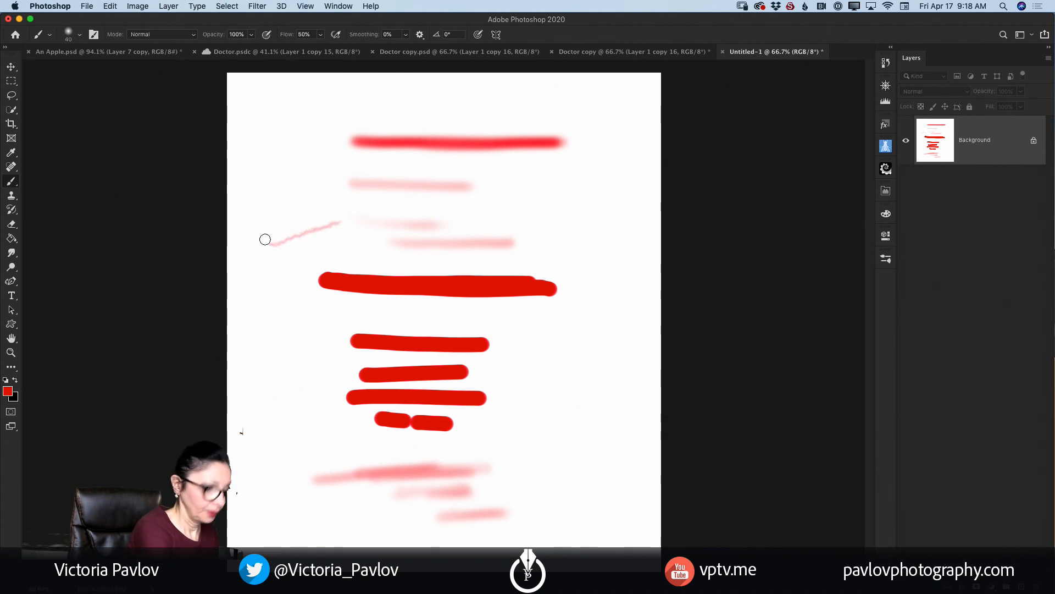
key("bracketright")
key("bracketright")
key("bracketright")
key("bracketright")
key("bracketright")
key("bracketright")
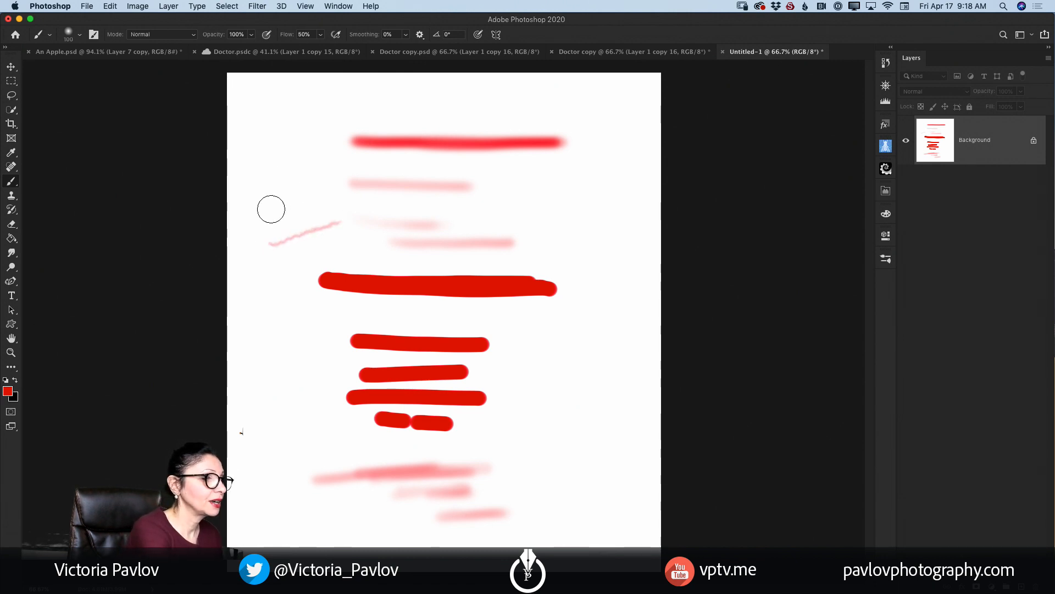
left_click_drag(268, 213, 321, 184)
left_click(259, 269)
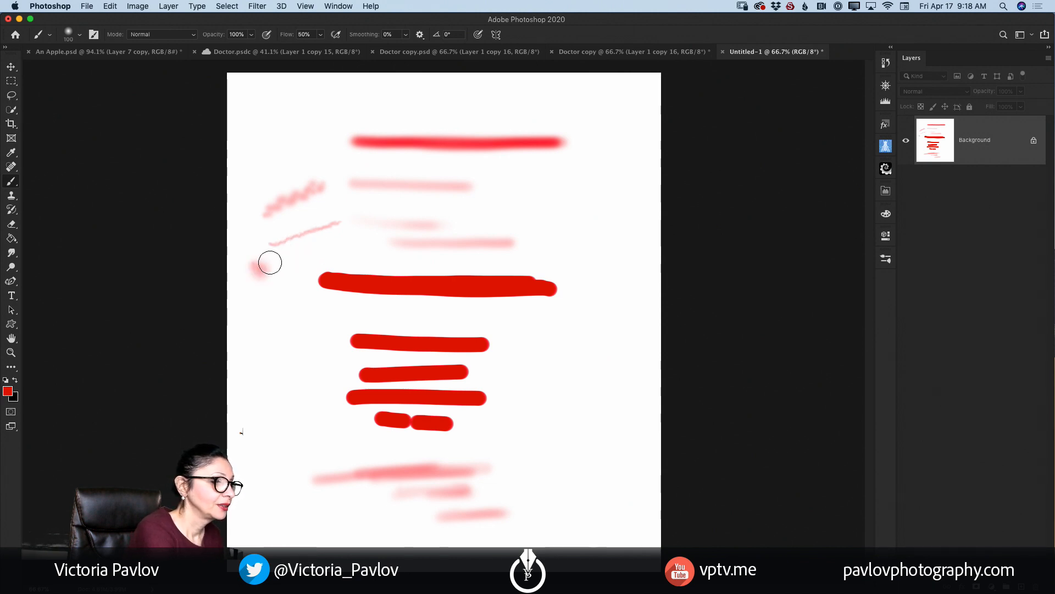
mouse_move(266, 259)
left_mouse_down()
mouse_move(371, 218)
mouse_move(475, 232)
mouse_move(552, 221)
mouse_move(585, 161)
mouse_move(602, 215)
mouse_move(584, 353)
left_mouse_up()
mouse_move(503, 346)
left_mouse_down()
mouse_move(528, 386)
mouse_move(570, 403)
mouse_move(598, 430)
mouse_move(608, 462)
mouse_move(578, 486)
left_mouse_up()
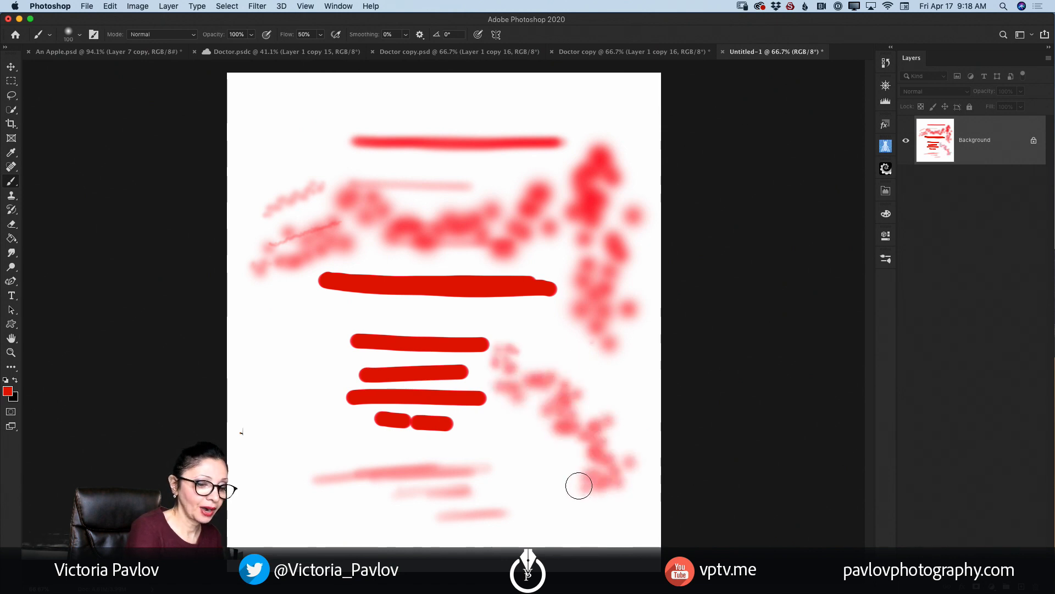
- Reduce the brush to 35 px and paint a thin wavy red stroke below the solid bands, curving toward the canvas's lower right
key("bracketleft")
key("bracketleft")
key("bracketleft")
key("bracketleft")
key("bracketleft")
key("bracketleft")
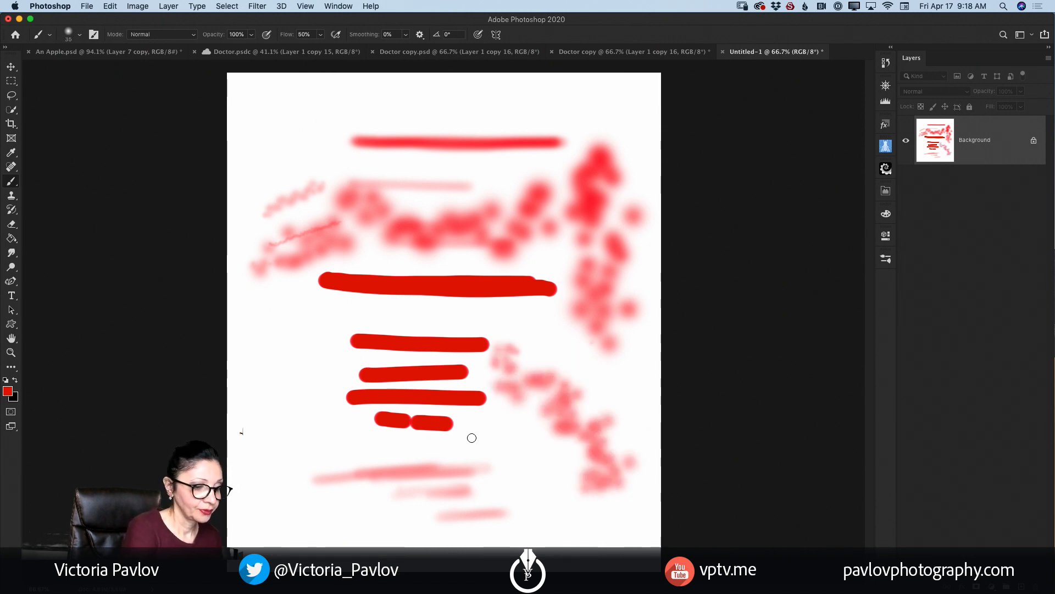
mouse_move(471, 438)
left_mouse_down()
mouse_move(518, 447)
mouse_move(576, 502)
mouse_move(545, 530)
left_mouse_up()
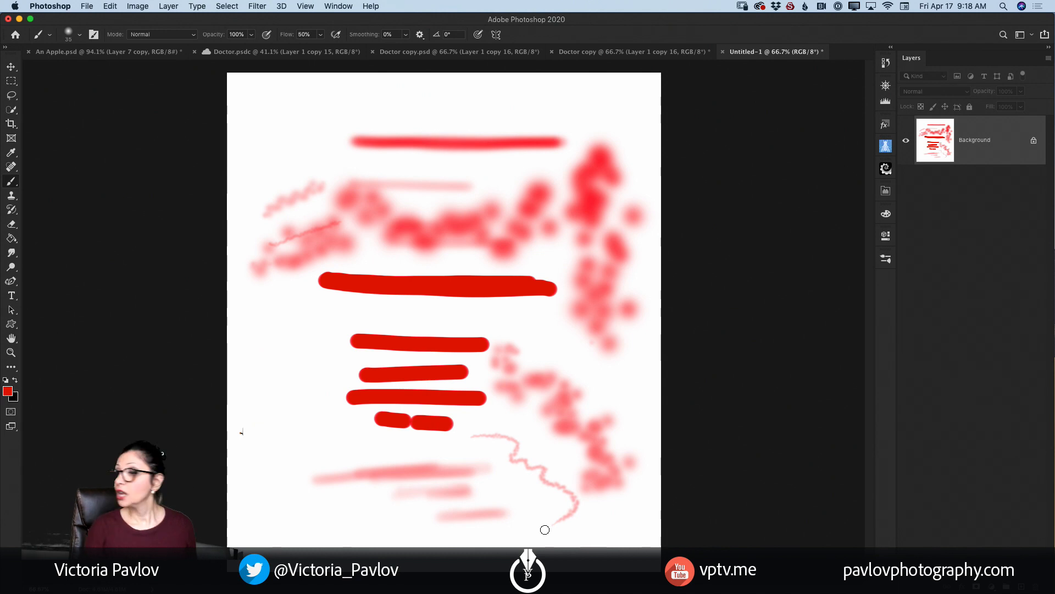